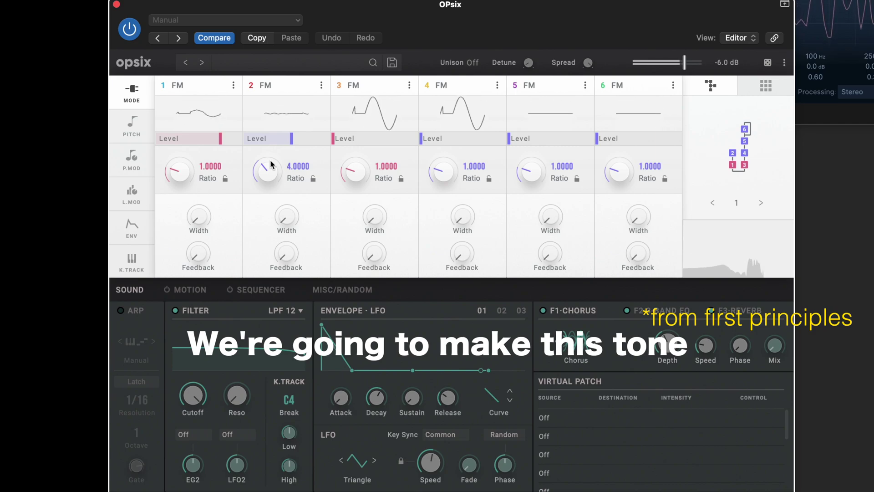
# Lower operator 2's ratio from 4.0000 toward 3.
pyautogui.moveTo(271, 163); pyautogui.dragTo(264, 173)
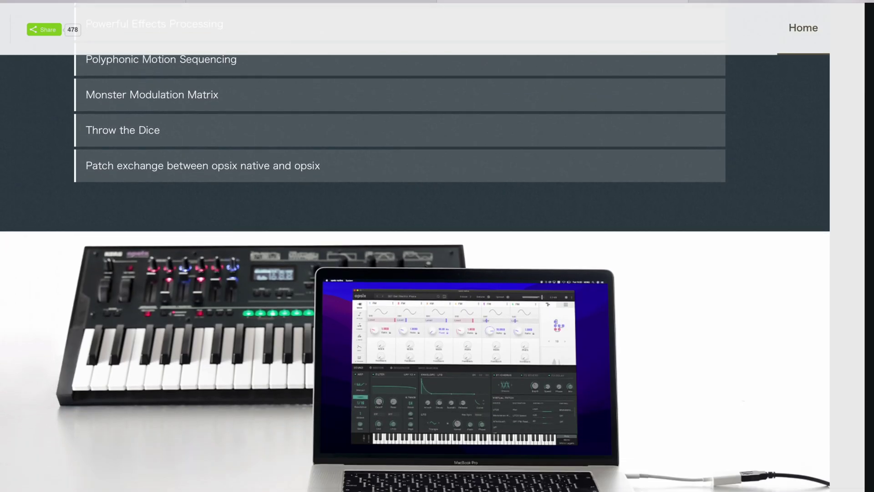
pyautogui.scroll(-5, 415, 255)
pyautogui.scroll(-8, 415, 254)
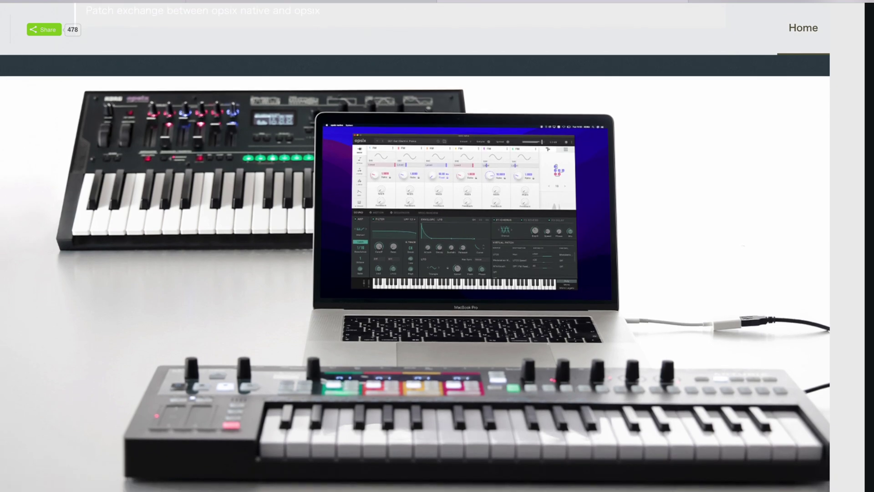
pyautogui.scroll(-10, 415, 255)
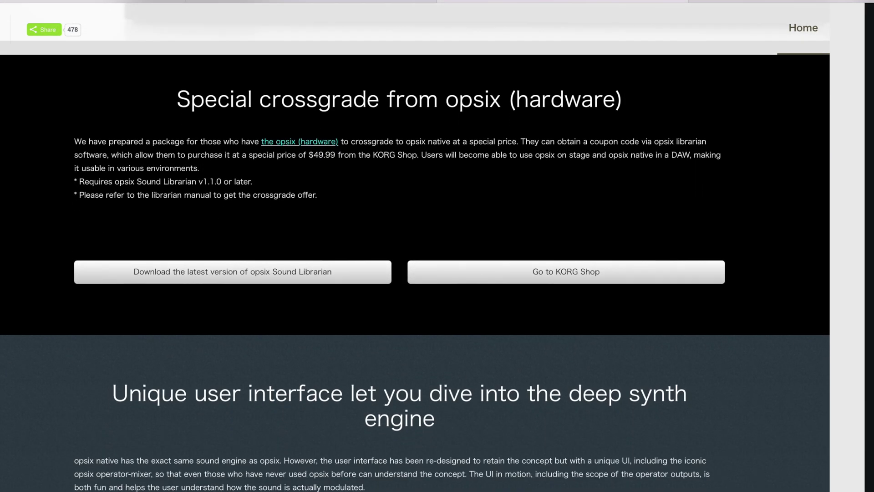
pyautogui.scroll(-10, 415, 255)
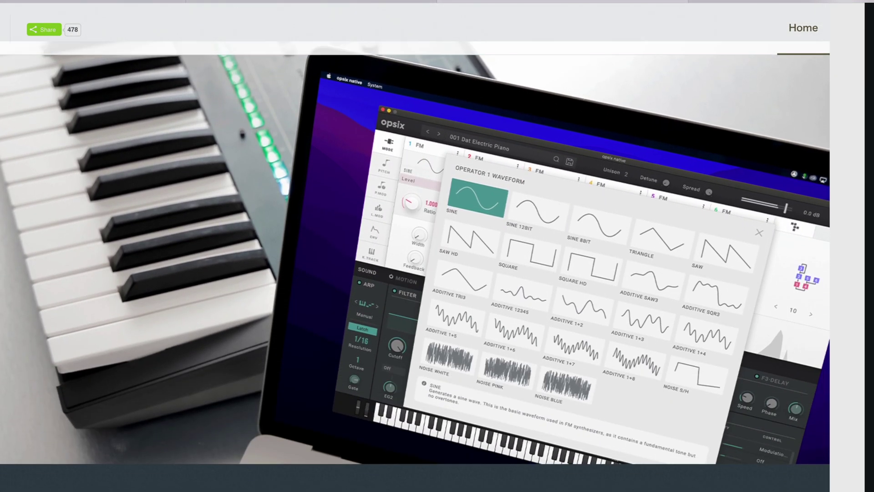
pyautogui.scroll(-10, 415, 255)
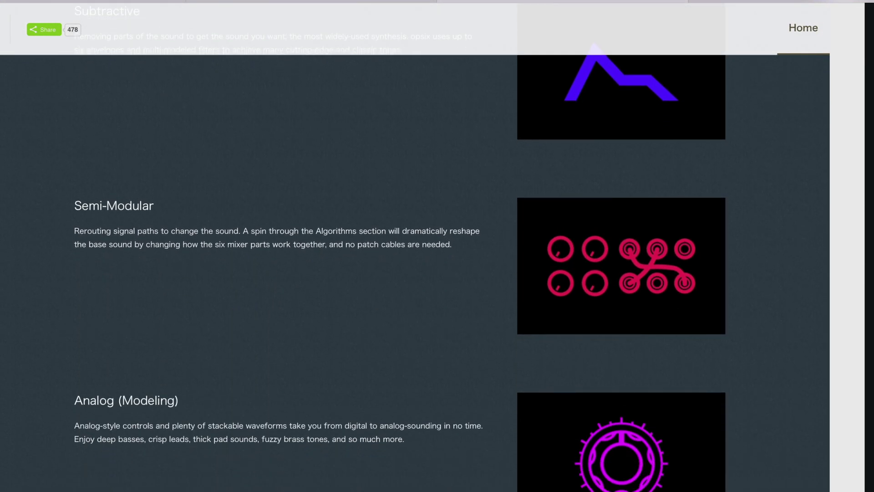
pyautogui.scroll(-10, 415, 255)
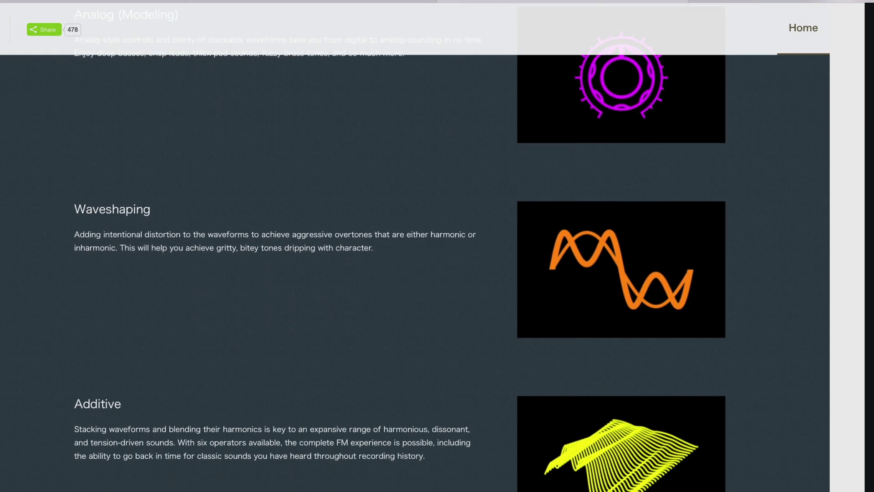
pyautogui.scroll(-10, 415, 254)
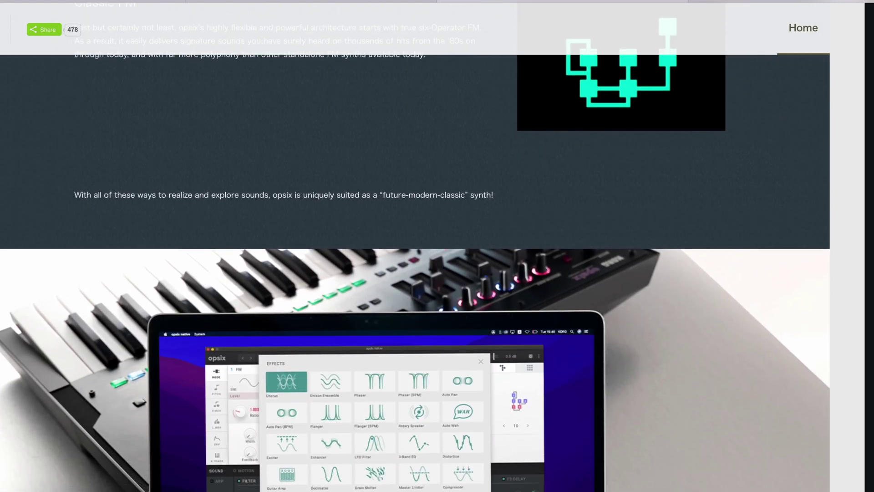
pyautogui.scroll(-10, 415, 255)
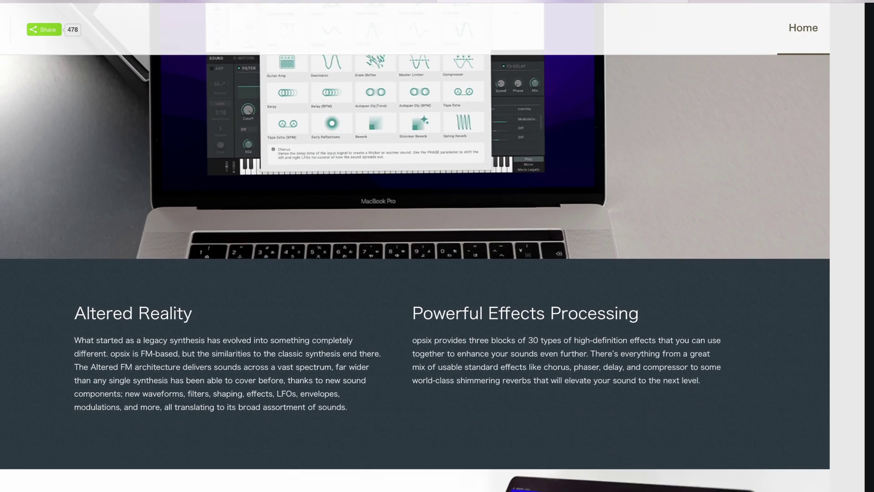
pyautogui.scroll(-8, 415, 255)
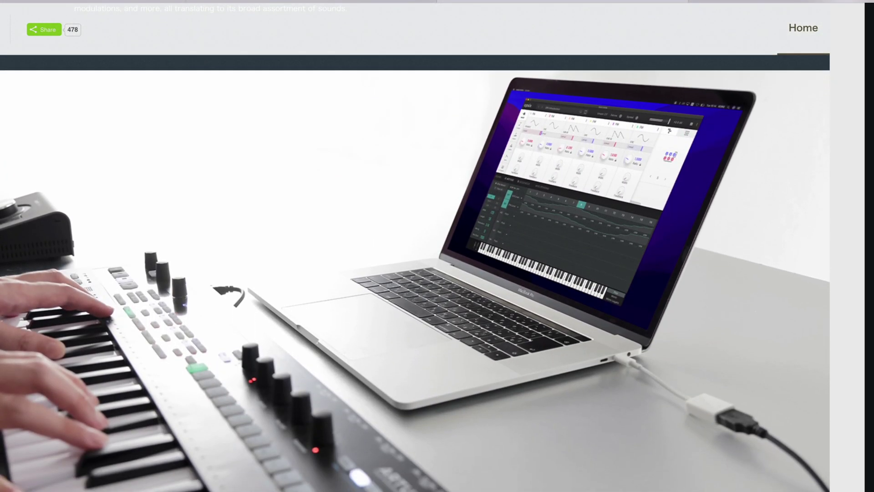
pyautogui.scroll(-10, 415, 255)
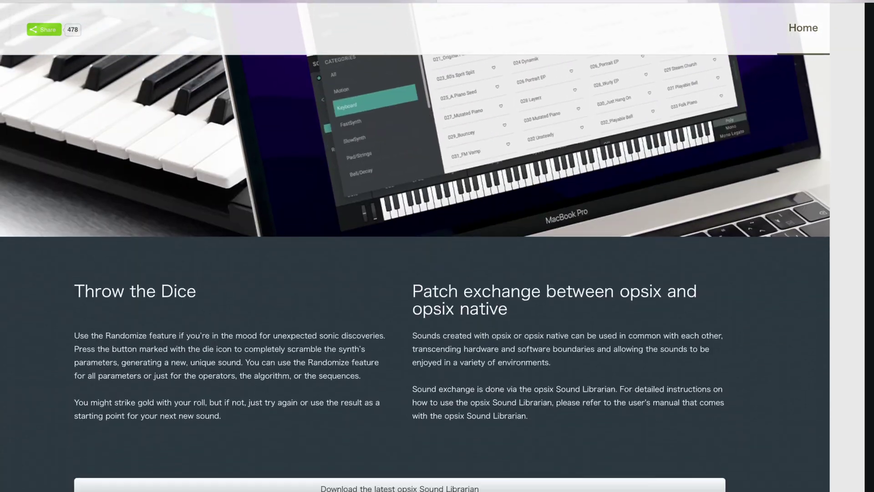
pyautogui.scroll(-8, 415, 255)
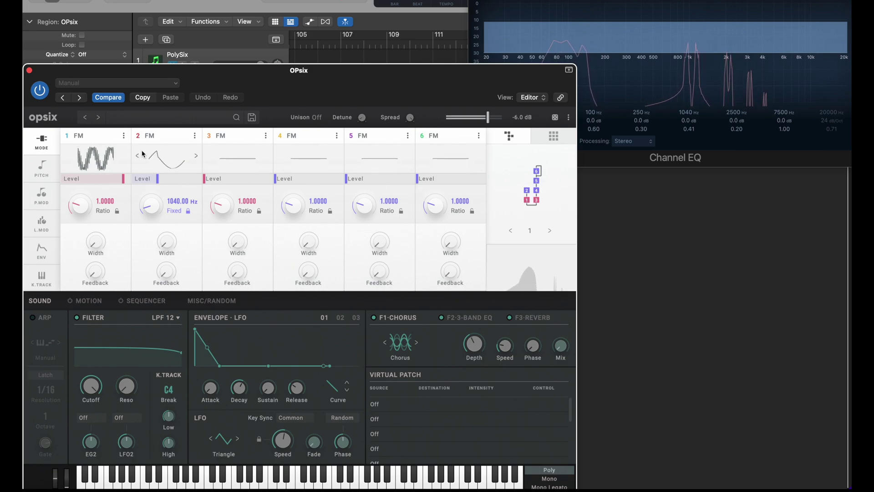
# Try operator 2 levels of 74%, 44%, 50% and near zero, settling on 52%.
pyautogui.click(184, 179)
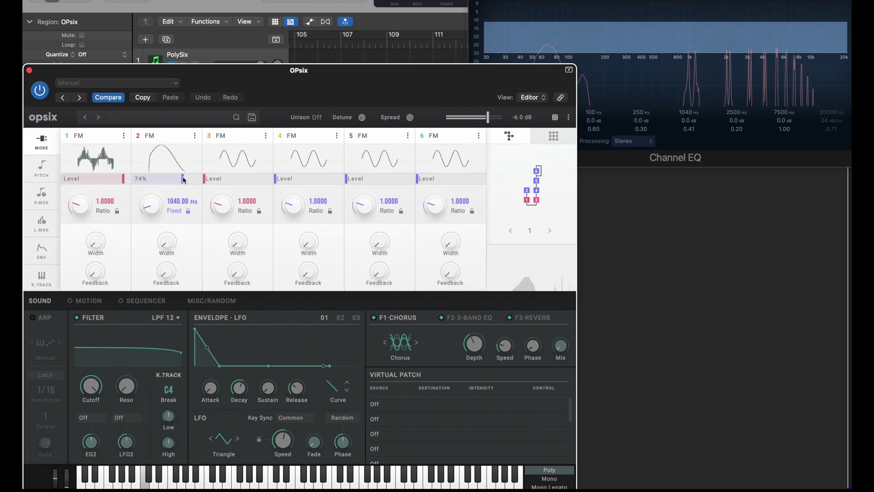
pyautogui.click(163, 178)
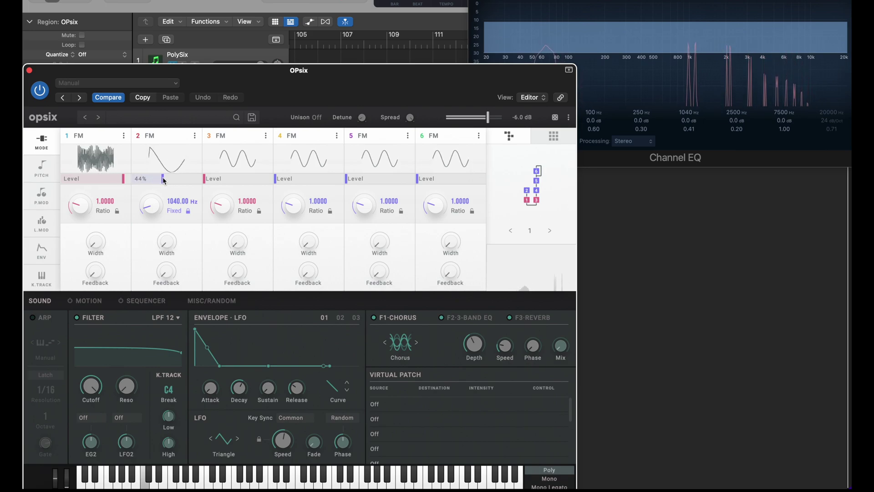
pyautogui.click(167, 179)
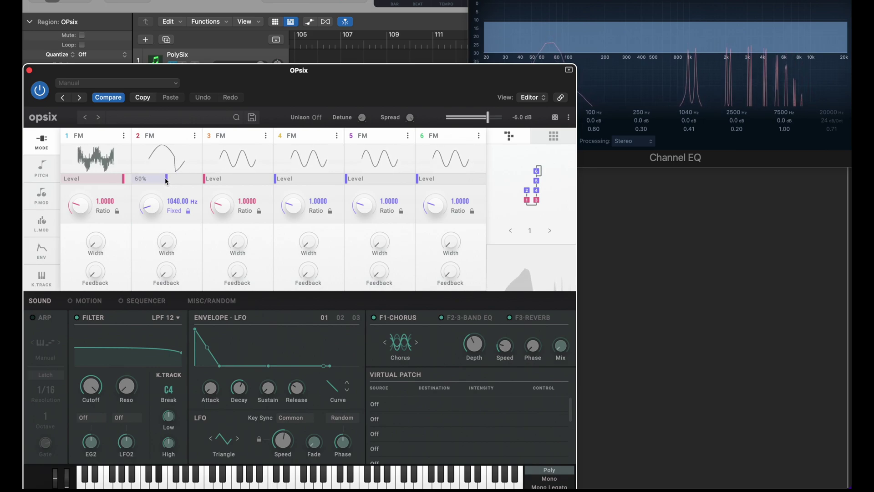
pyautogui.click(141, 178)
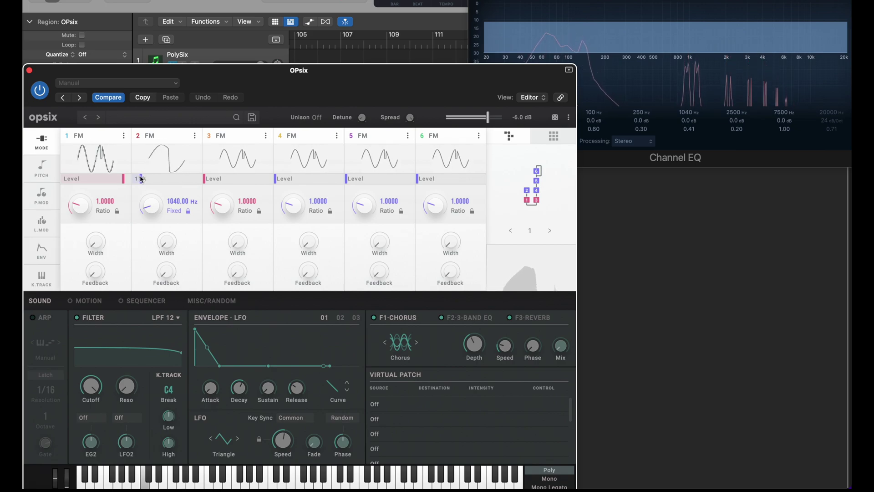
pyautogui.click(168, 178)
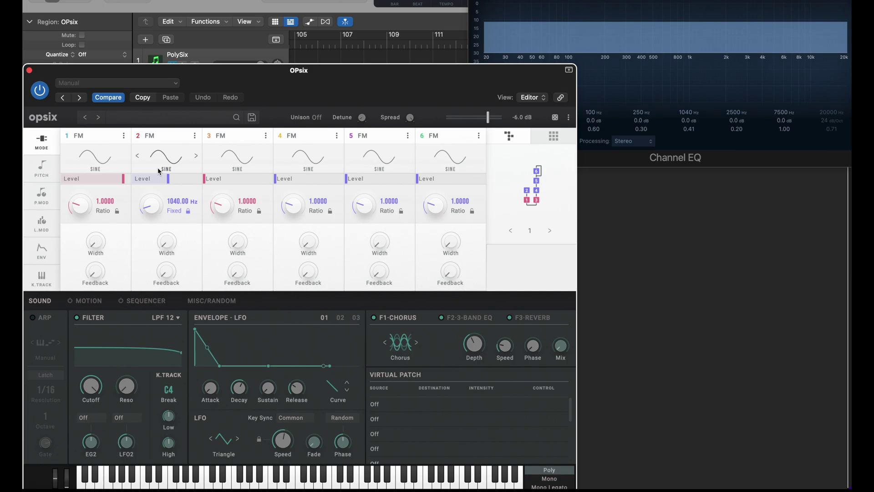
# Browse the 40-algorithm picker while keeping algorithm 1 selected.
pyautogui.click(527, 172)
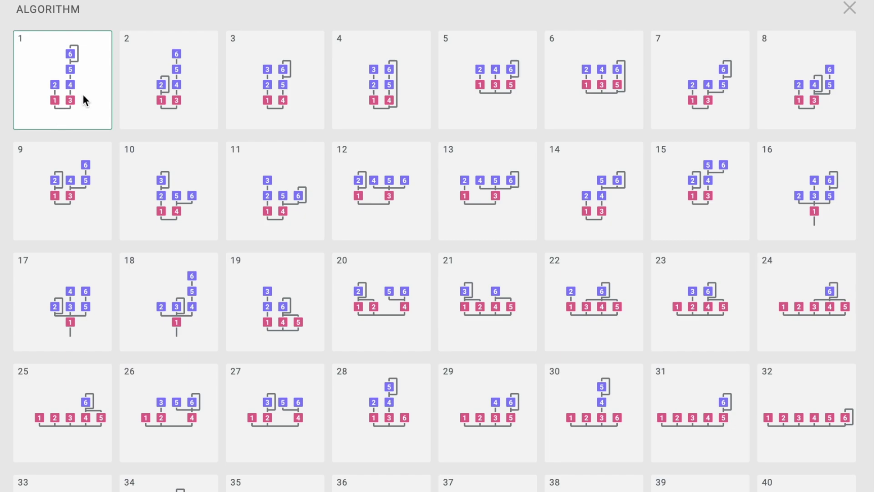
pyautogui.click(160, 84)
# Turn operator 2's level to 0 and shorten operator 1 and 2 releases to 826 ms and 305 ms.
pyautogui.click(849, 8)
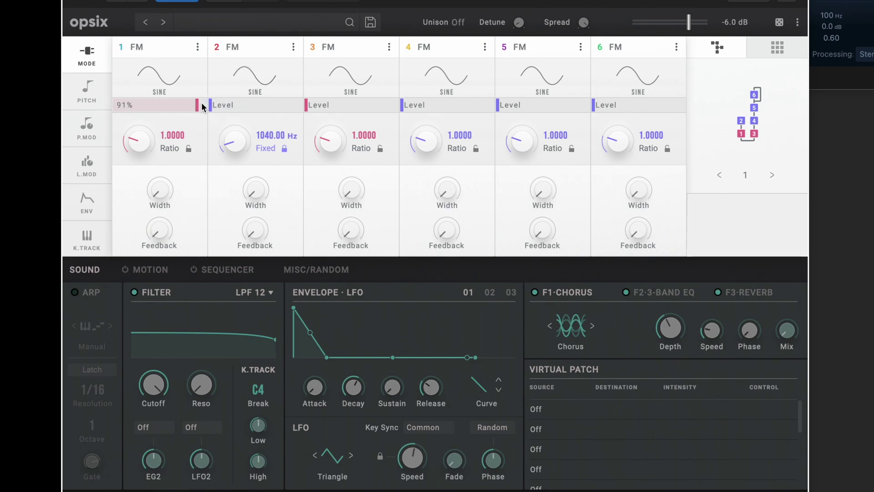
pyautogui.moveTo(210, 108); pyautogui.dragTo(204, 107)
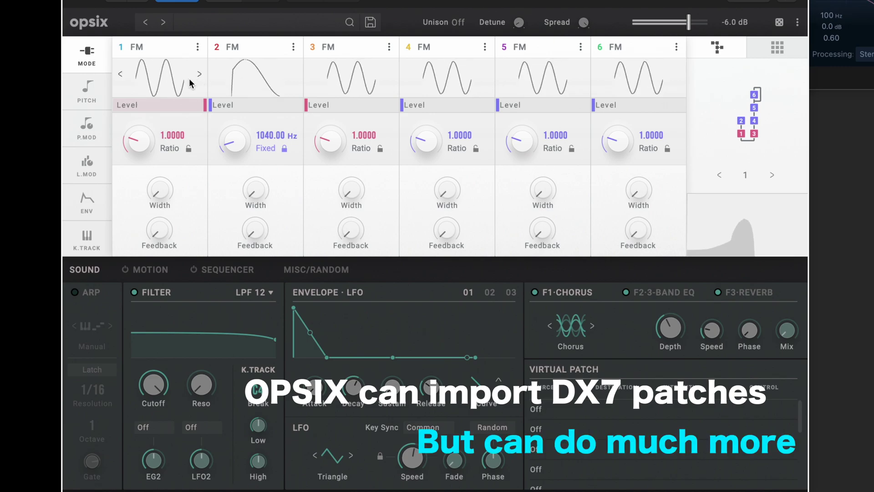
pyautogui.click(76, 218)
pyautogui.moveTo(173, 217); pyautogui.dragTo(170, 243)
pyautogui.moveTo(269, 220); pyautogui.dragTo(268, 226)
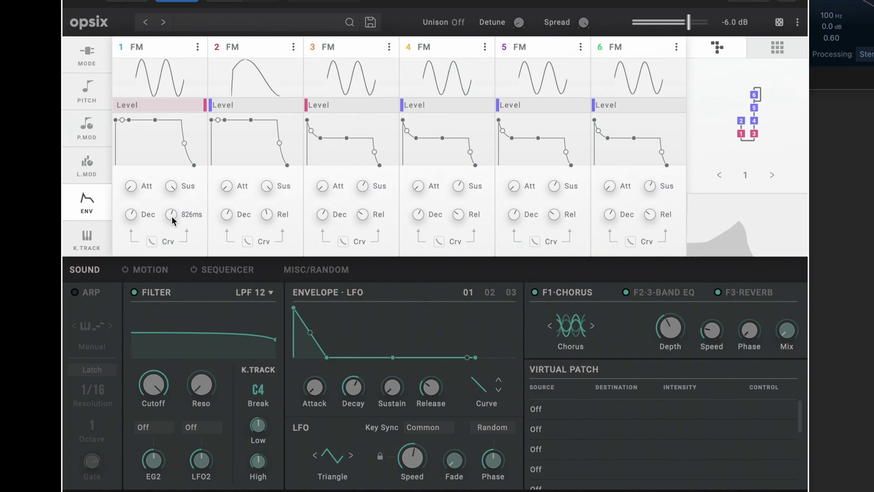
pyautogui.scroll(-2, 172, 215)
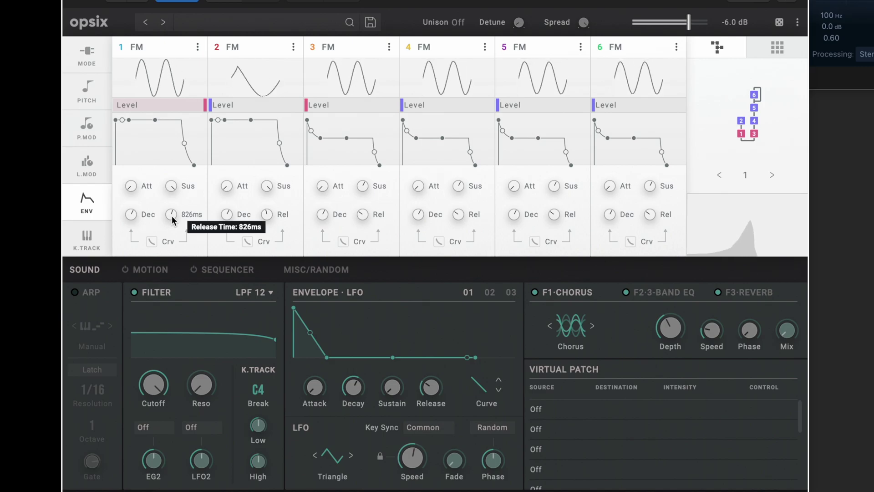
pyautogui.click(91, 52)
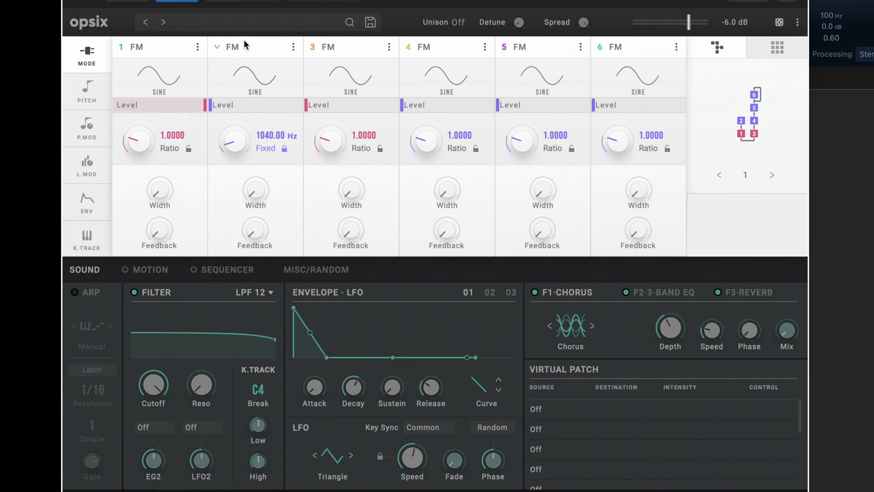
# Sweep operator 2's level through about 23%, 50%, 62%, near zero and 88%, also adjusting operator 1's level.
pyautogui.scroll(2, 211, 106)
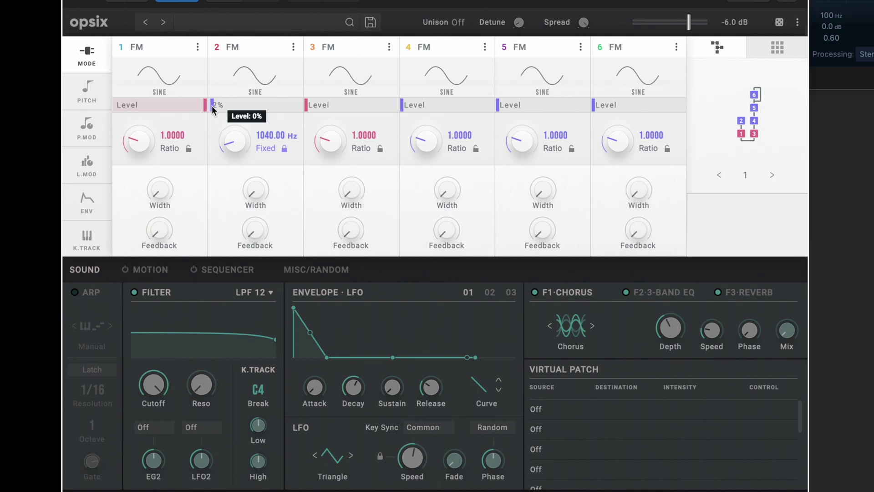
pyautogui.moveTo(212, 105); pyautogui.dragTo(102, 108)
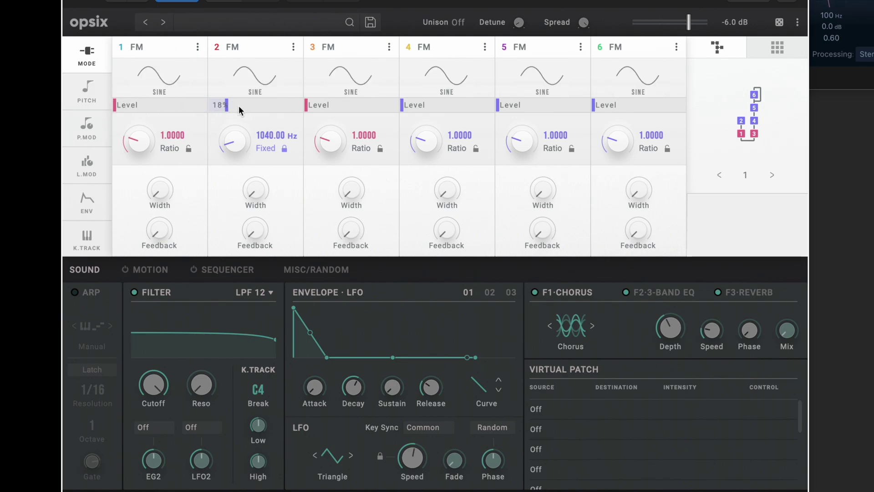
pyautogui.moveTo(227, 108); pyautogui.dragTo(256, 107)
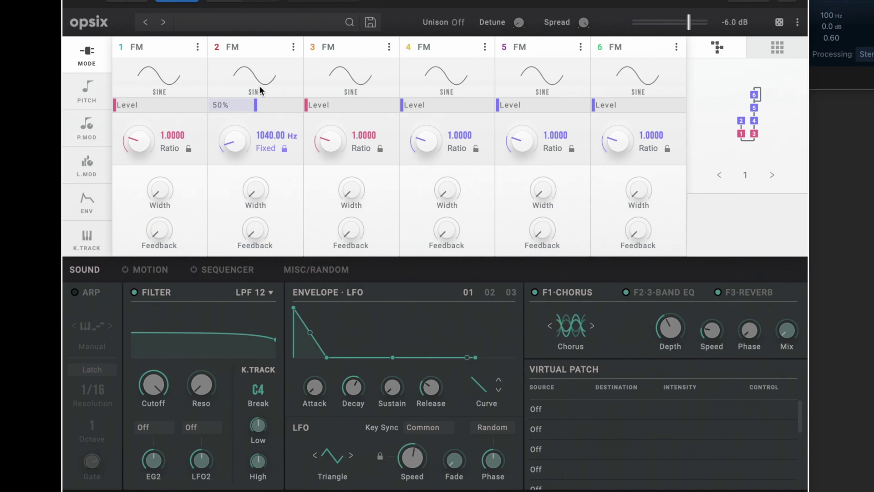
pyautogui.moveTo(115, 105); pyautogui.dragTo(183, 109)
pyautogui.moveTo(254, 111); pyautogui.dragTo(233, 108)
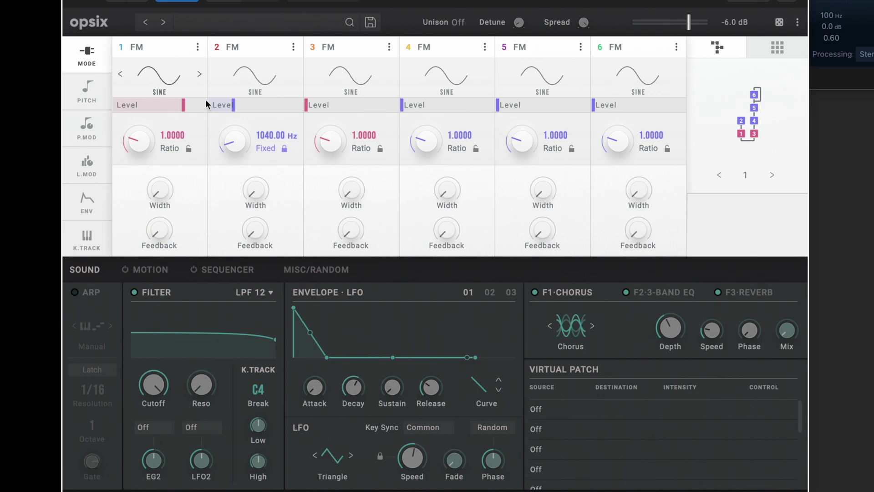
pyautogui.moveTo(229, 109); pyautogui.dragTo(269, 108)
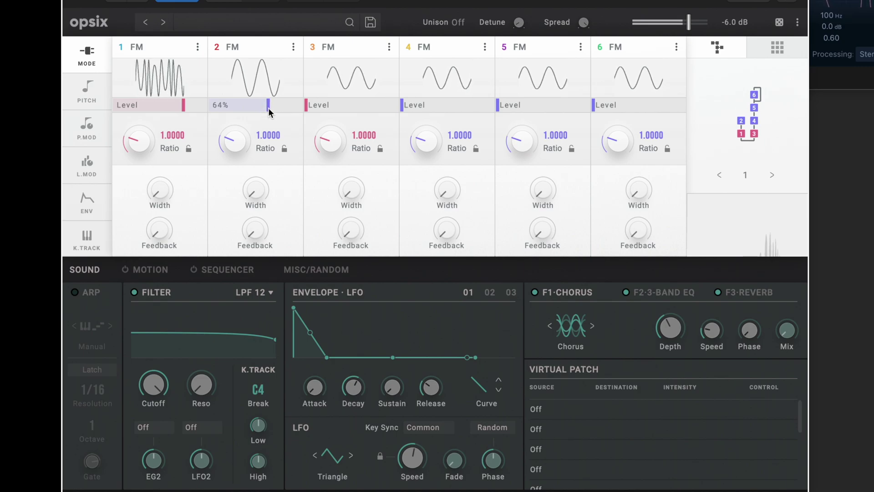
pyautogui.moveTo(269, 111)
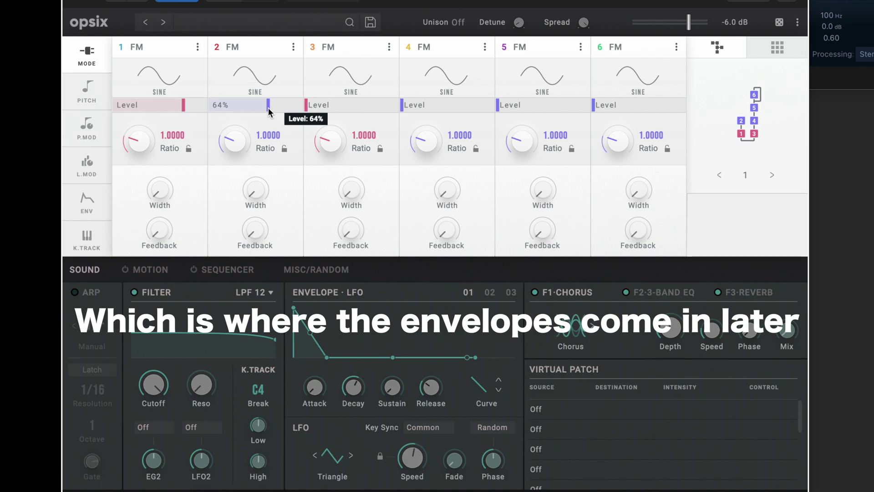
pyautogui.moveTo(269, 108); pyautogui.dragTo(226, 108)
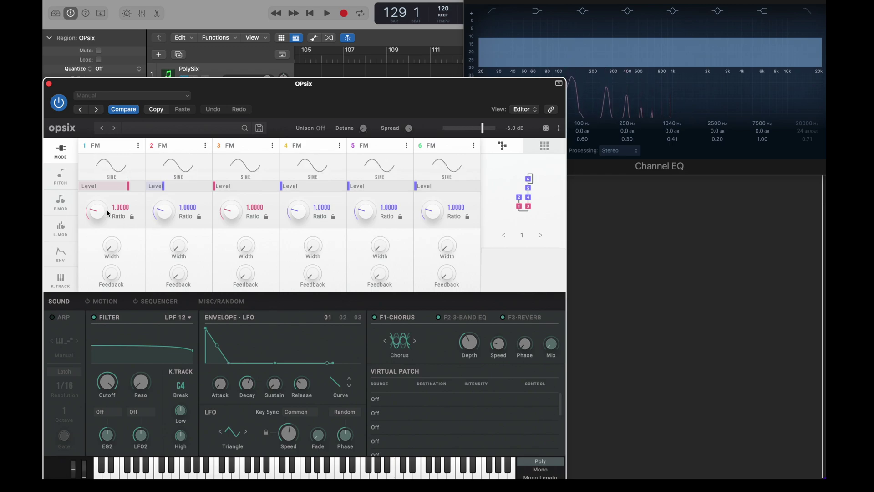
# Set operator 2's level to about 29% and lower its ratio from 8 to 5.
pyautogui.moveTo(164, 190); pyautogui.dragTo(186, 189)
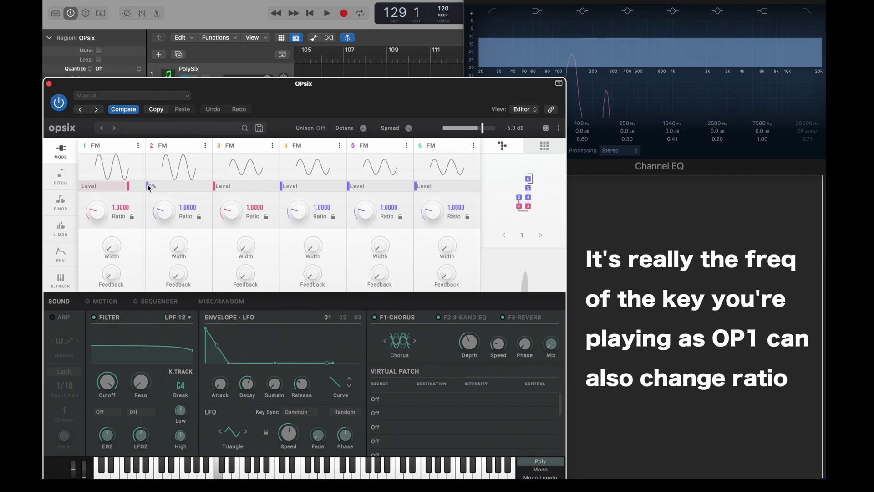
pyautogui.moveTo(150, 188)
pyautogui.mouseDown()
pyautogui.moveTo(168, 190)
pyautogui.moveTo(163, 209)
pyautogui.moveTo(162, 185)
pyautogui.mouseUp()
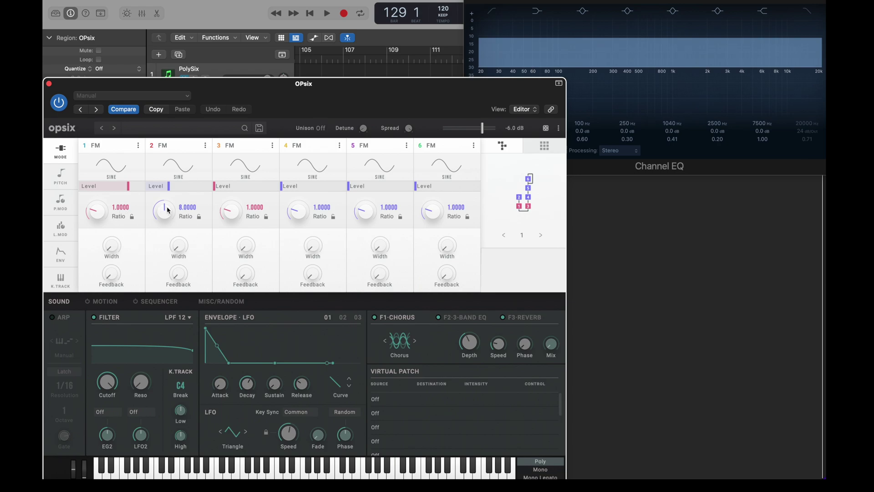
pyautogui.moveTo(168, 210); pyautogui.dragTo(162, 237)
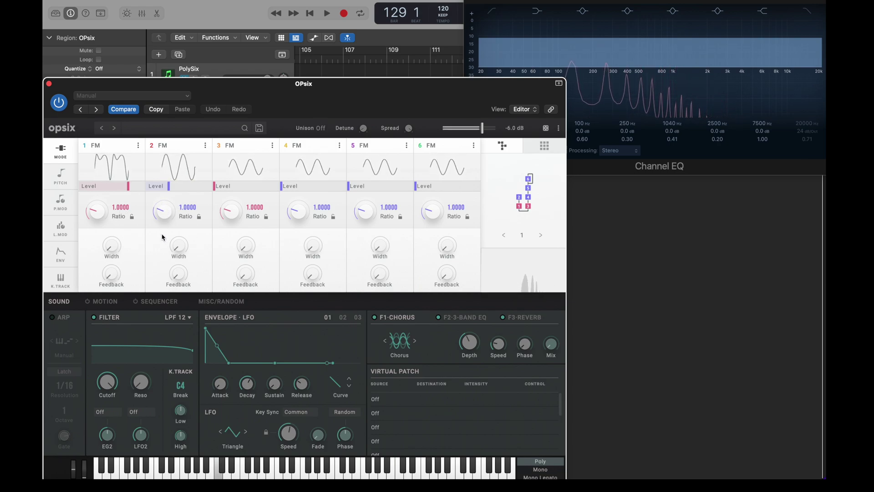
# Switch operator 1's waveform to SAW and bring the Channel EQ analyzer forward.
pyautogui.click(127, 168)
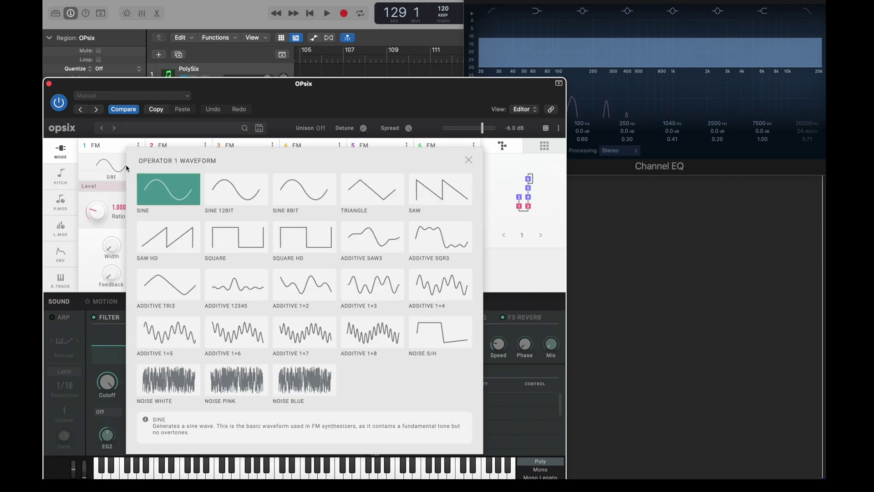
pyautogui.click(457, 182)
pyautogui.click(442, 196)
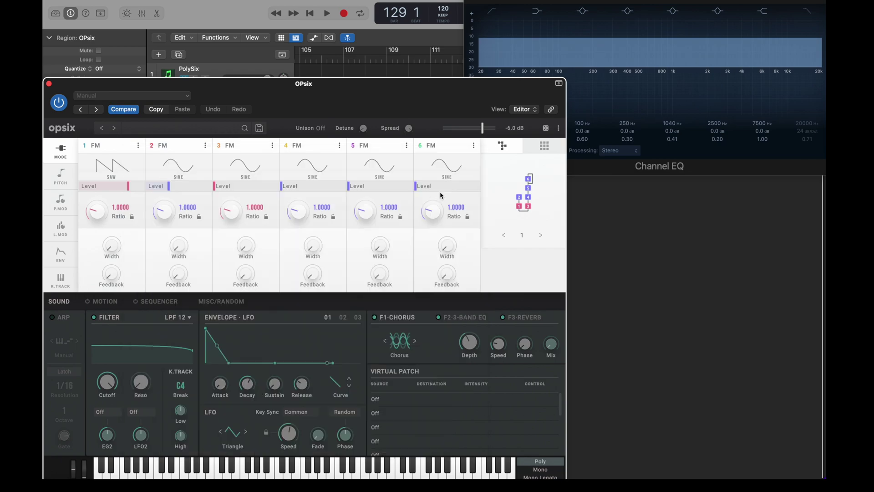
pyautogui.click(580, 105)
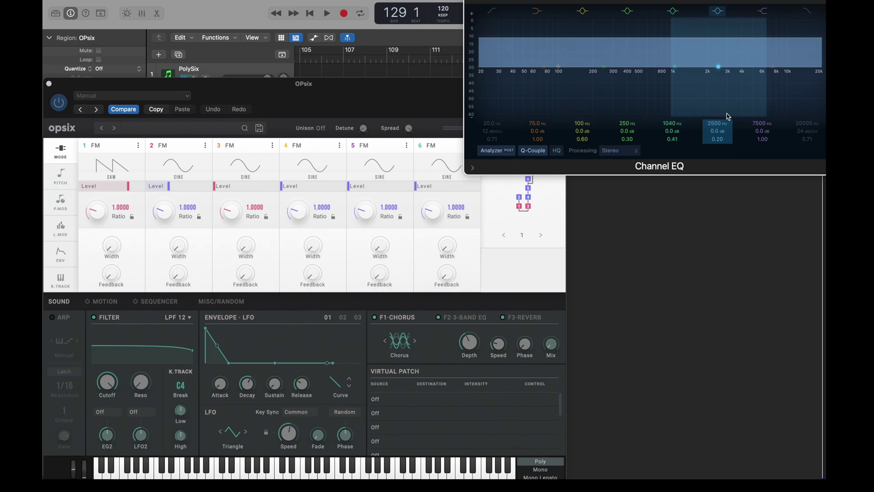
# Push operator 2's ratio up to 13, then set it to a fixed 735.88 Hz.
pyautogui.click(164, 220)
pyautogui.moveTo(164, 220); pyautogui.dragTo(155, 194)
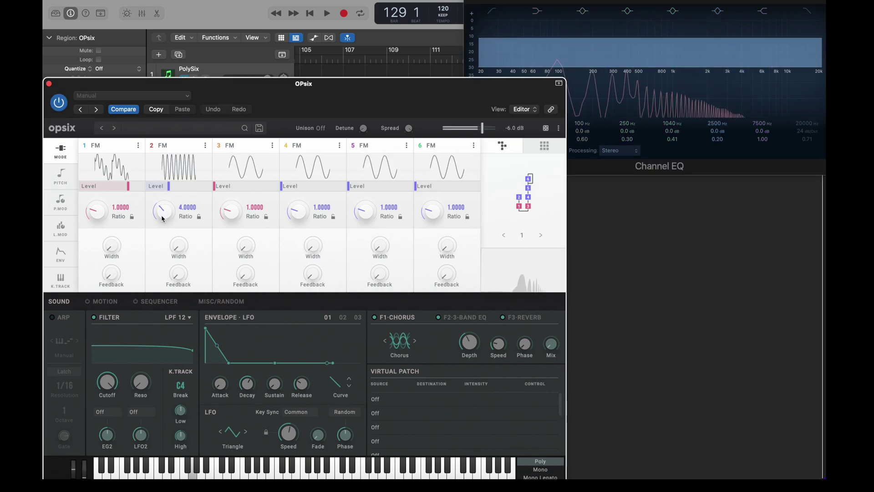
pyautogui.moveTo(160, 200); pyautogui.dragTo(153, 219)
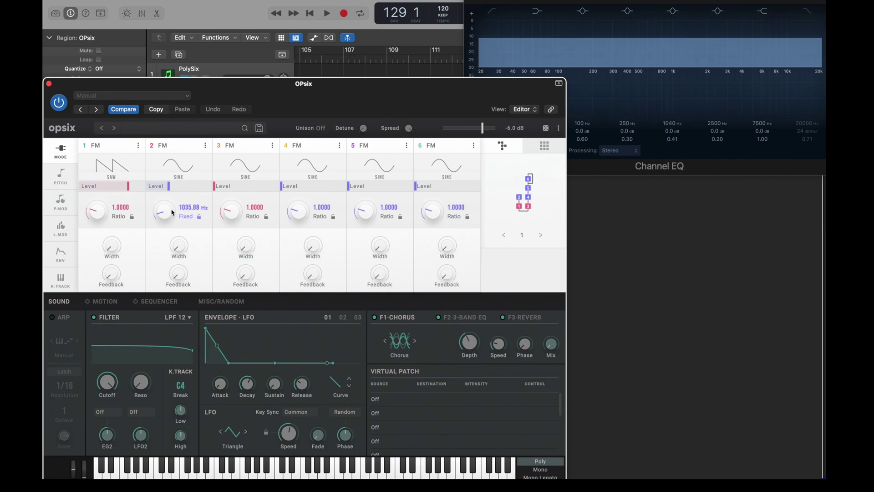
pyautogui.moveTo(172, 213); pyautogui.dragTo(165, 218)
# Drop operator 2's fixed frequency much lower, then switch it back to ratio mode.
pyautogui.moveTo(676, 87)
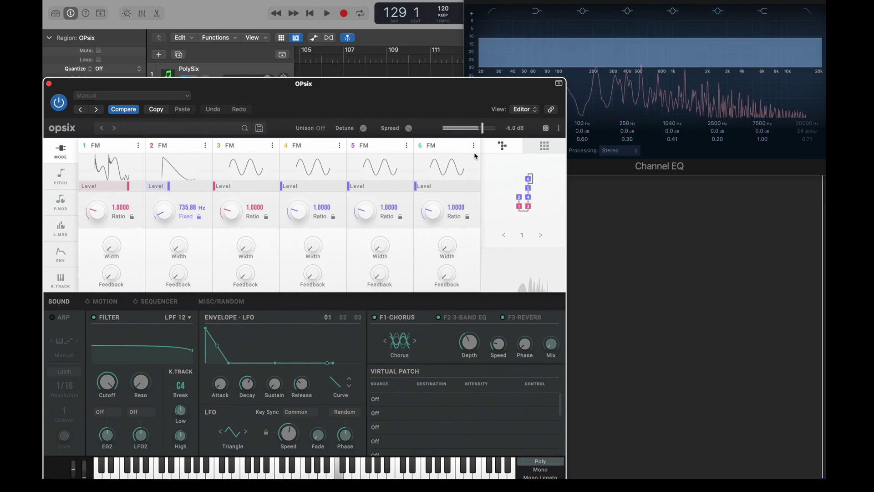
pyautogui.moveTo(167, 217); pyautogui.dragTo(156, 202)
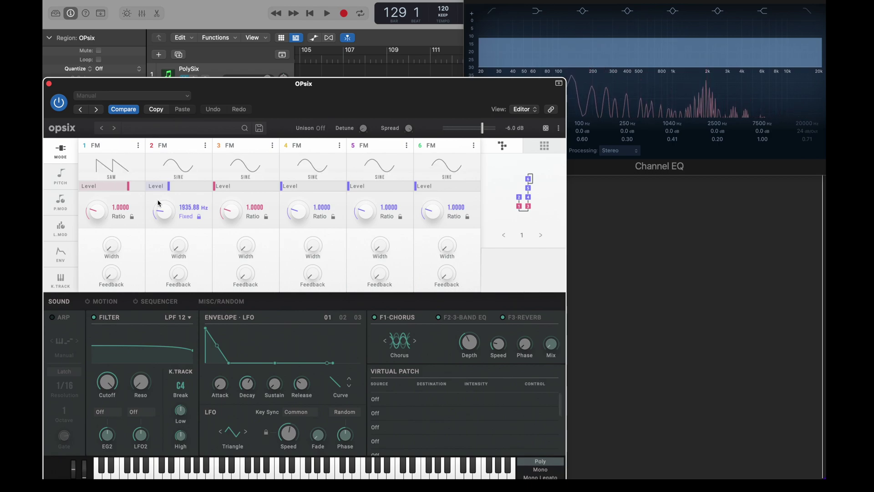
pyautogui.click(199, 216)
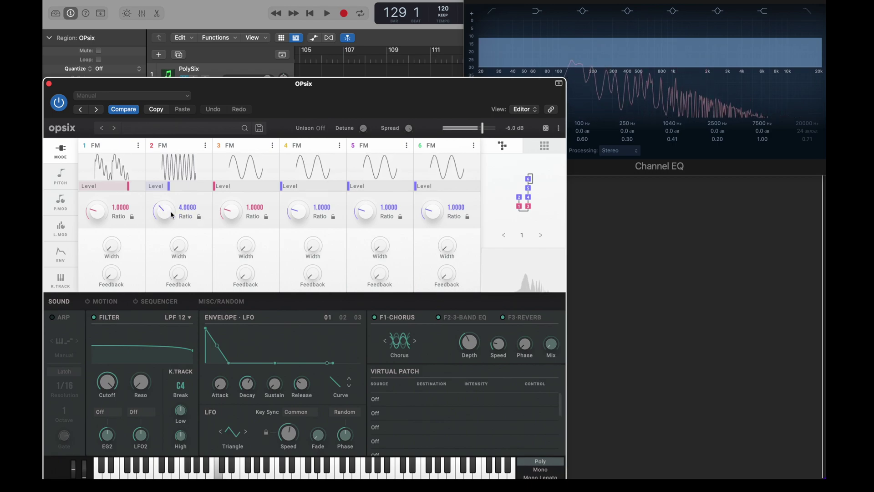
# Try operator 2 ratios of 6, 3, below 1 and 0.2500, settling on 0.5000.
pyautogui.moveTo(163, 212); pyautogui.dragTo(163, 205)
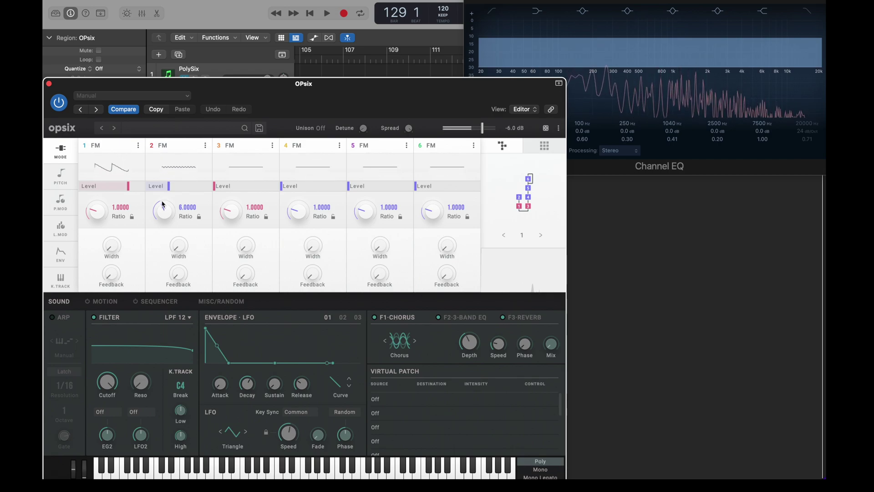
pyautogui.moveTo(163, 205); pyautogui.dragTo(159, 223)
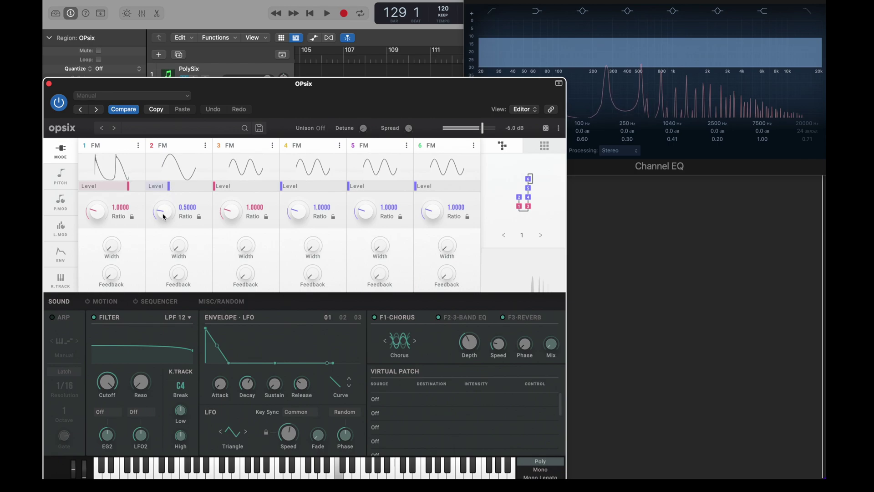
pyautogui.moveTo(161, 219); pyautogui.dragTo(152, 201)
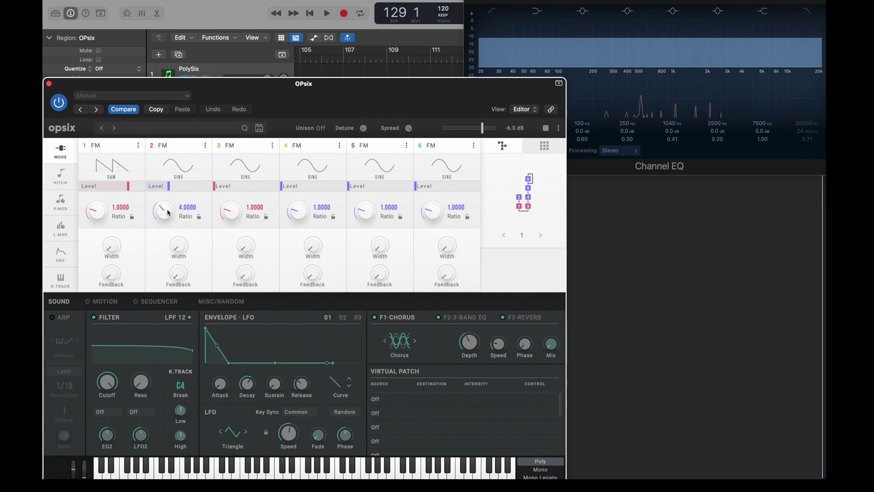
pyautogui.doubleClick(168, 213)
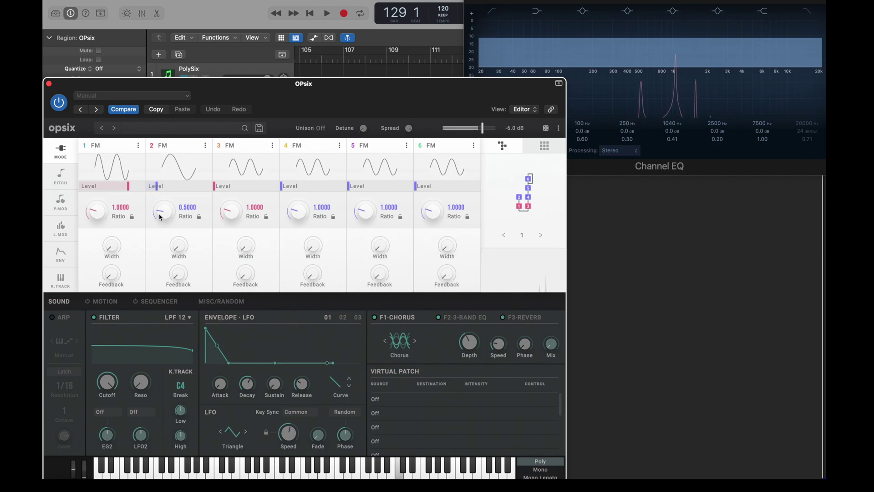
pyautogui.moveTo(160, 217); pyautogui.dragTo(160, 222)
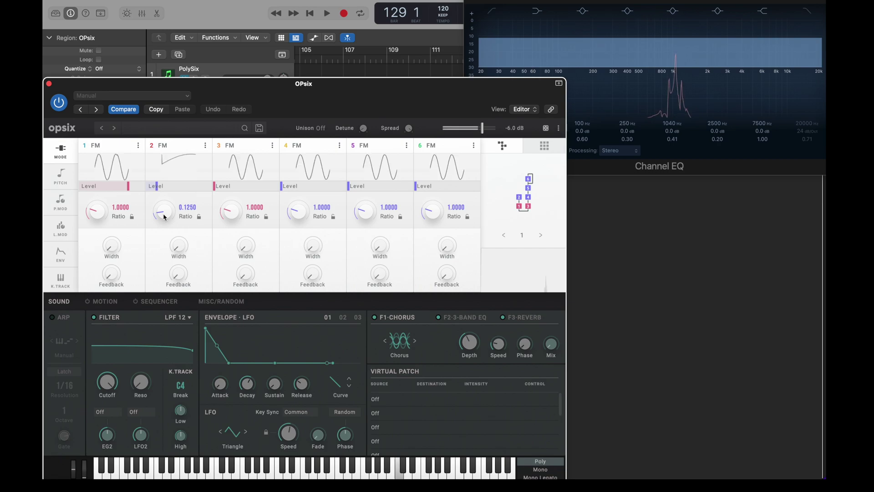
pyautogui.moveTo(164, 217); pyautogui.dragTo(161, 210)
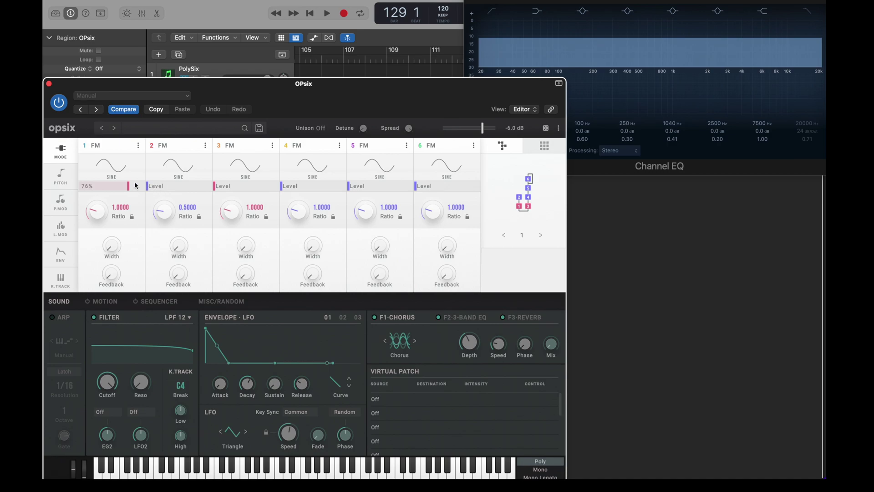
# Keep algorithm 1 in the algorithm grid and raise operator 2's level to about 30%.
pyautogui.click(518, 195)
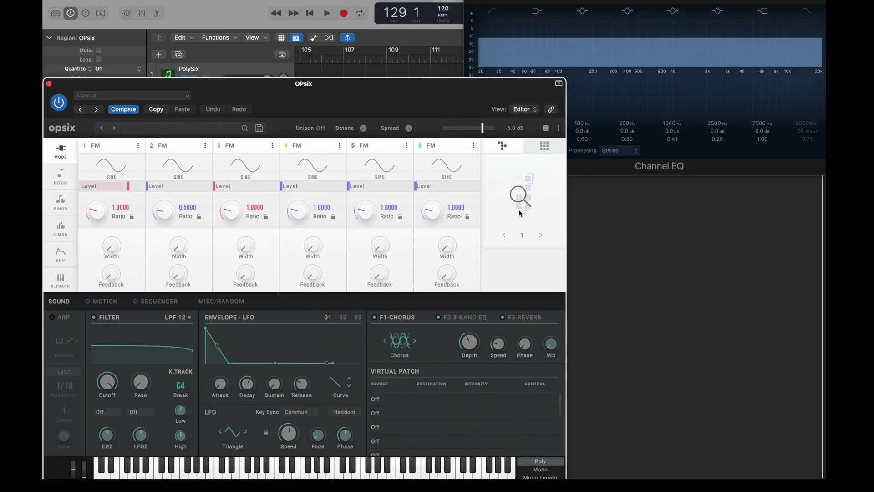
pyautogui.click(523, 226)
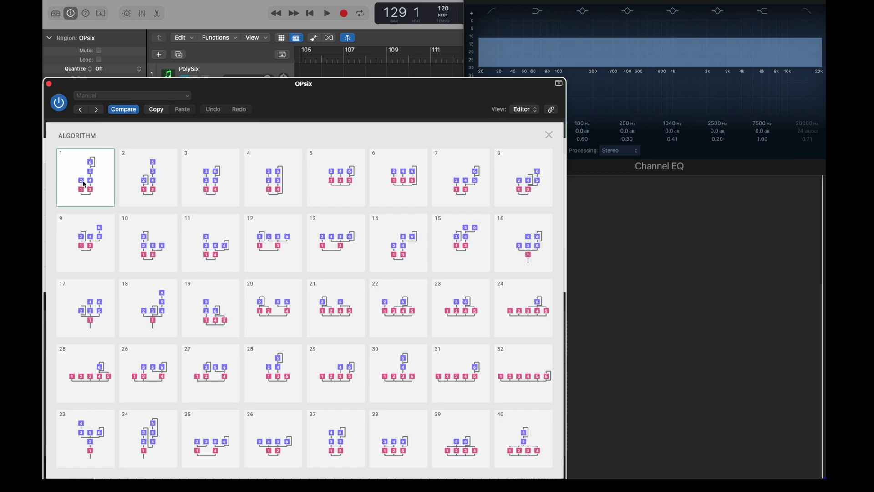
pyautogui.click(549, 136)
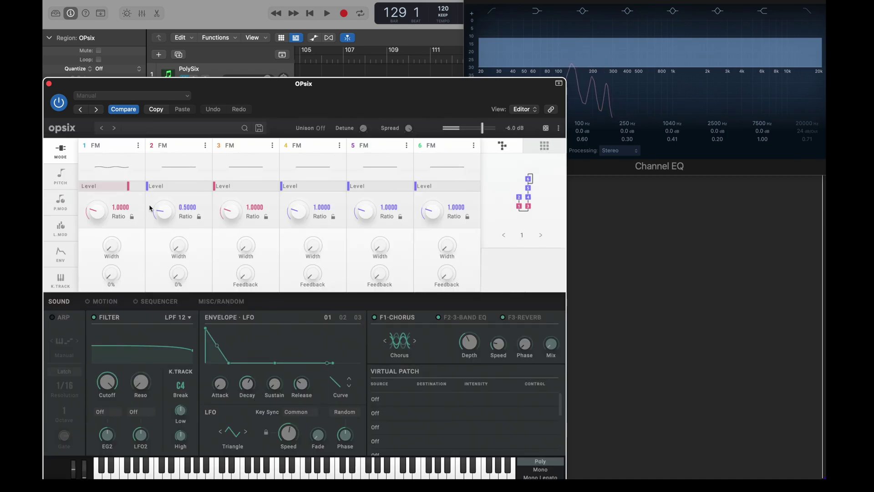
pyautogui.scroll(1, 161, 205)
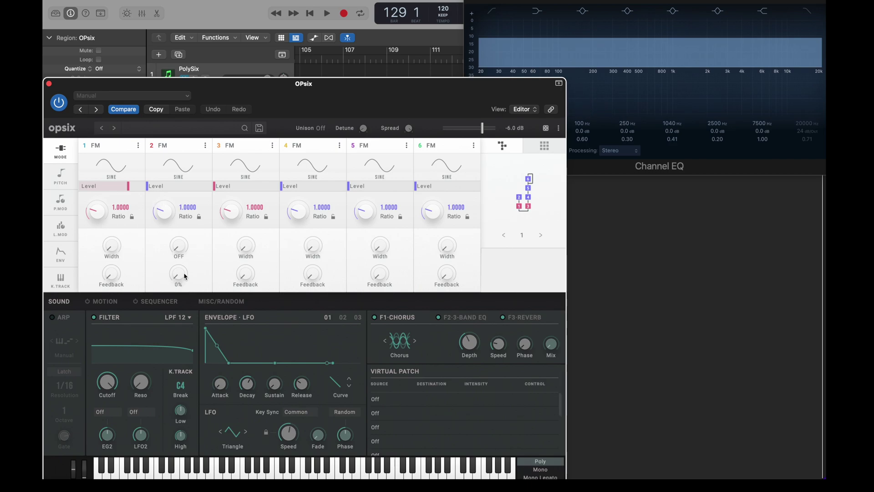
pyautogui.moveTo(154, 187); pyautogui.dragTo(174, 194)
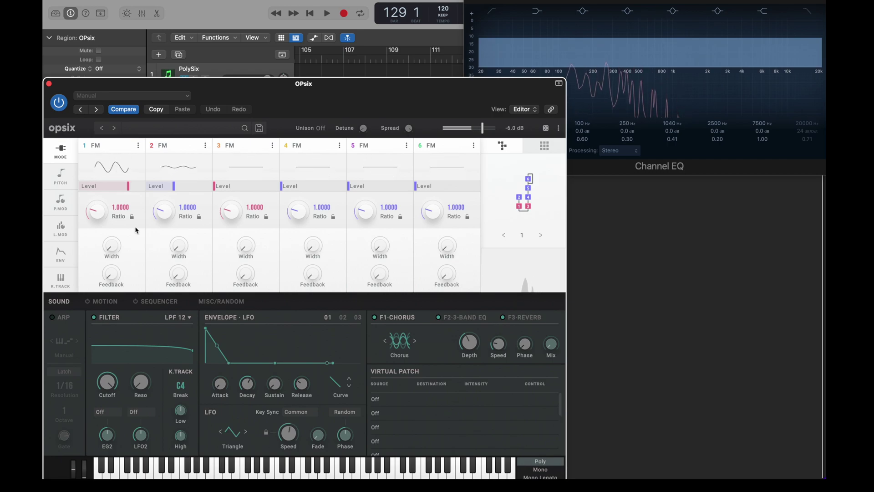
# On the envelope page, shorten operator 1's release and operator 2's decay to about 142 ms.
pyautogui.click(60, 252)
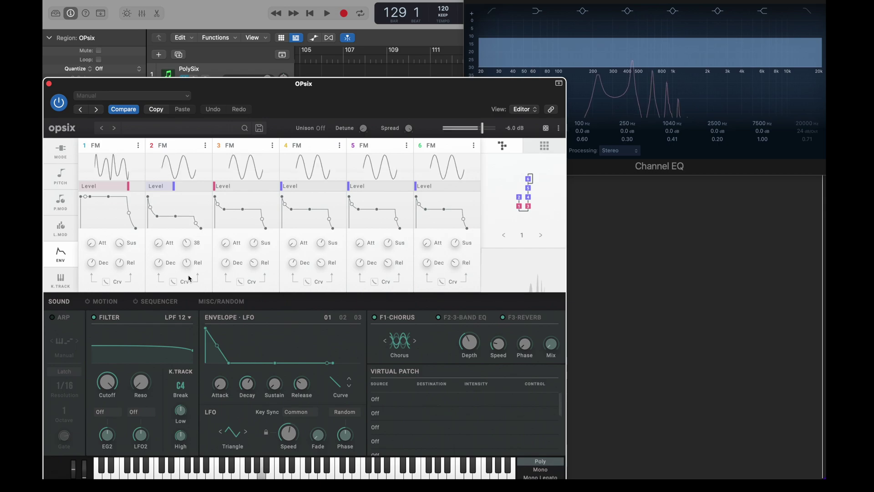
pyautogui.moveTo(187, 243); pyautogui.dragTo(188, 248)
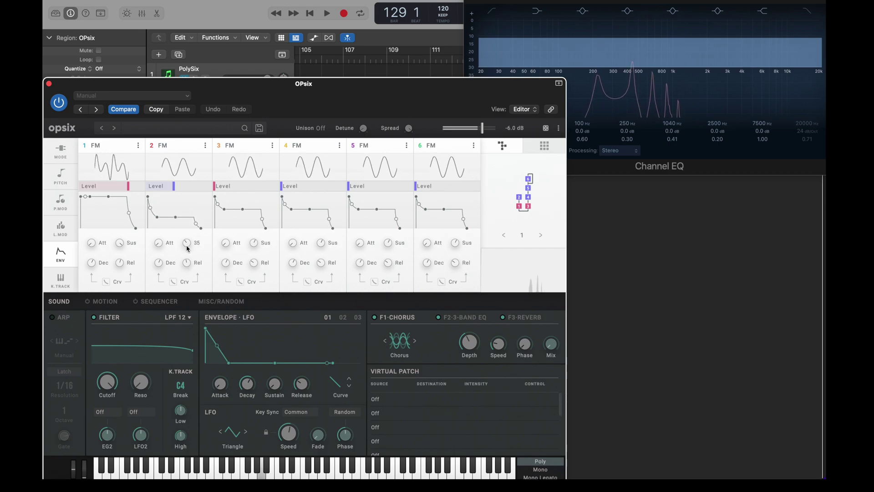
pyautogui.moveTo(121, 264); pyautogui.dragTo(121, 270)
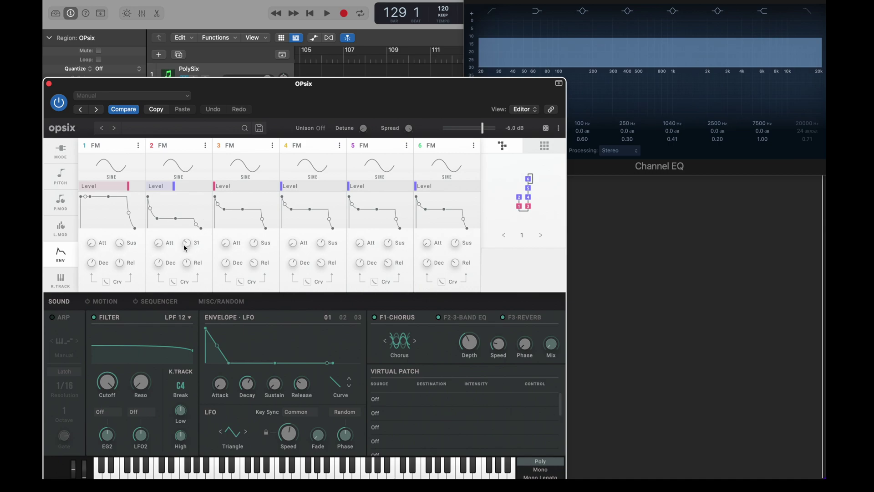
pyautogui.moveTo(154, 263); pyautogui.dragTo(155, 266)
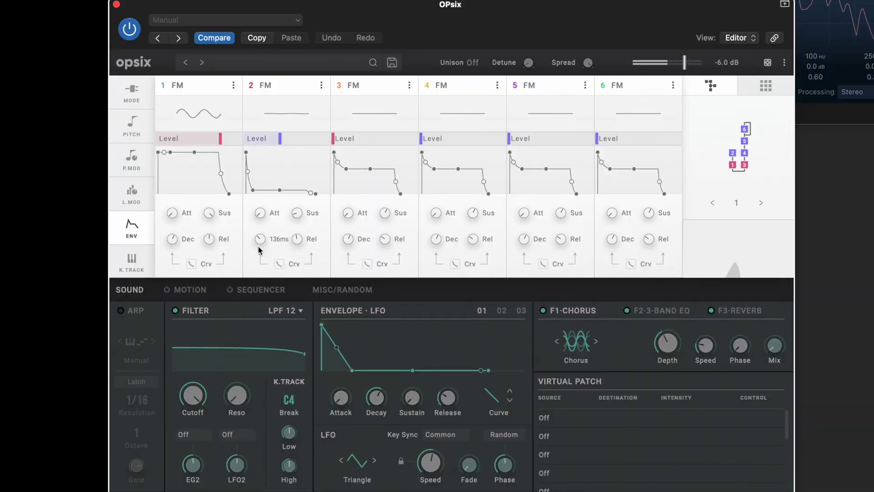
# Raise operator 2's level to 78%, drop its sustain to 0 and set its decay near 812 ms.
pyautogui.moveTo(259, 249)
pyautogui.mouseDown()
pyautogui.moveTo(261, 258)
pyautogui.moveTo(257, 241)
pyautogui.mouseUp()
pyautogui.moveTo(281, 138); pyautogui.dragTo(312, 148)
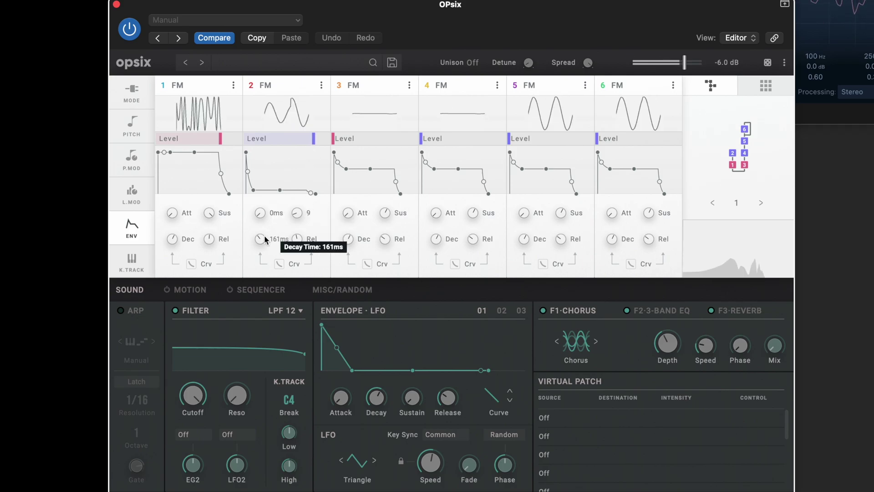
pyautogui.moveTo(264, 235); pyautogui.dragTo(258, 202)
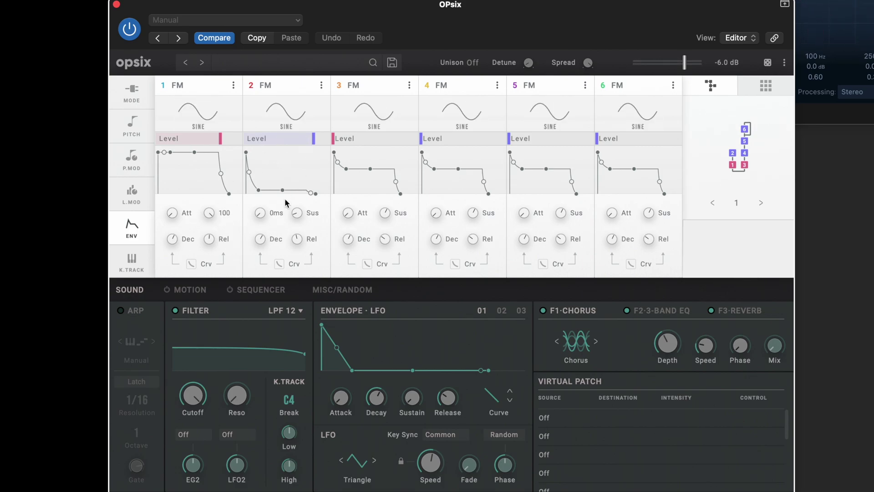
pyautogui.moveTo(216, 114)
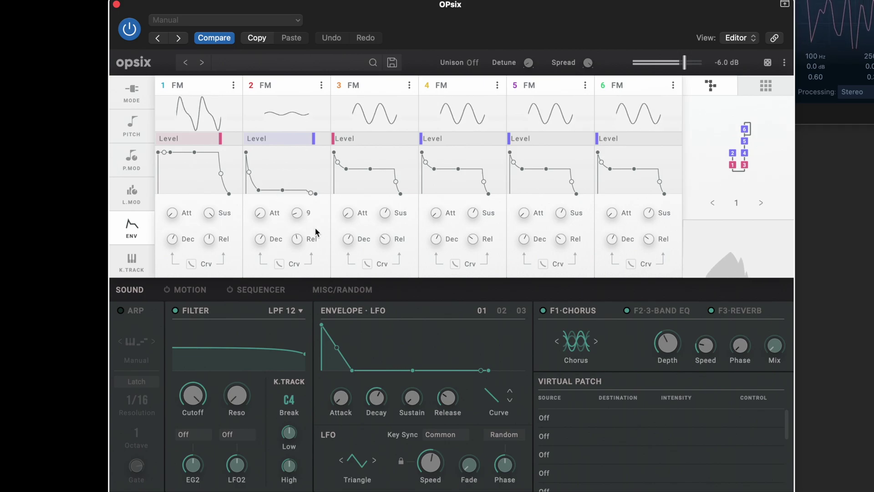
pyautogui.moveTo(296, 214); pyautogui.dragTo(295, 228)
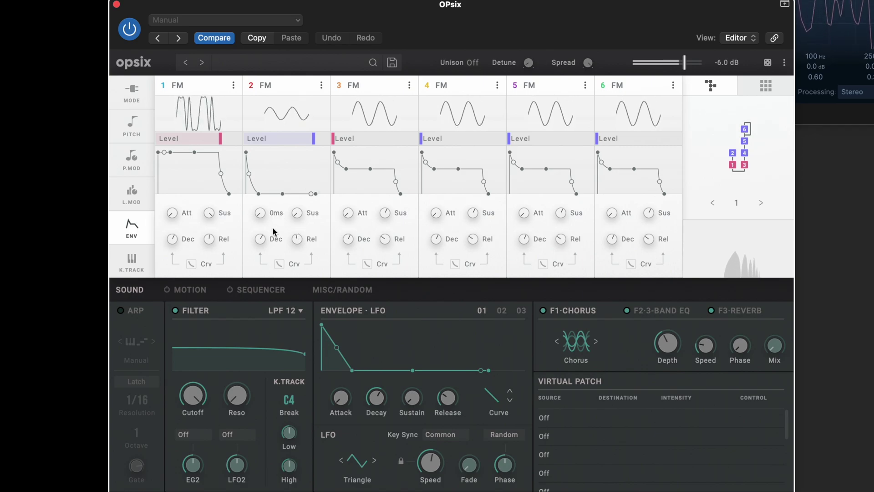
pyautogui.moveTo(259, 240)
pyautogui.moveTo(259, 240); pyautogui.dragTo(258, 247)
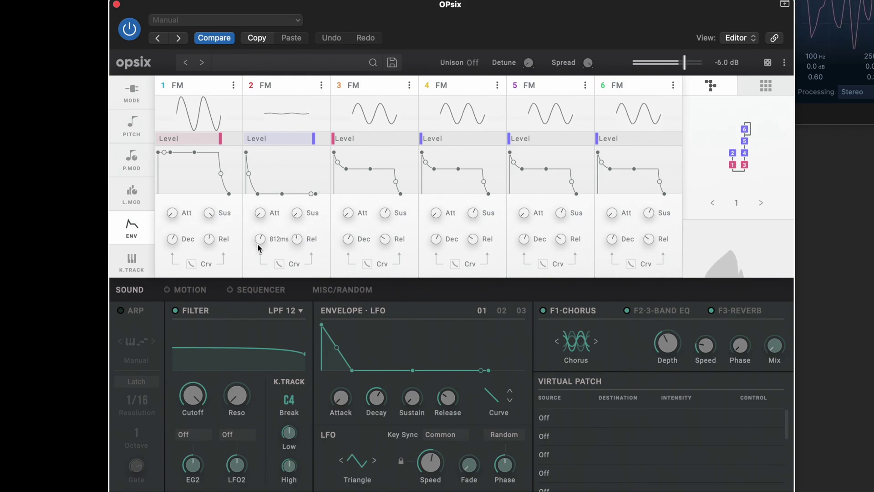
pyautogui.moveTo(285, 237)
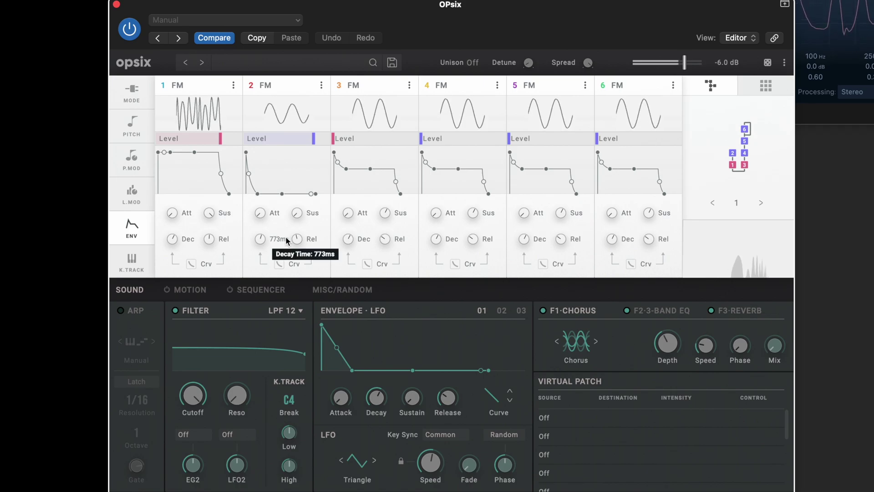
# On the ratio page, push operator 2's ratio to 3 then 4, and lower its level to 56%.
pyautogui.moveTo(269, 204)
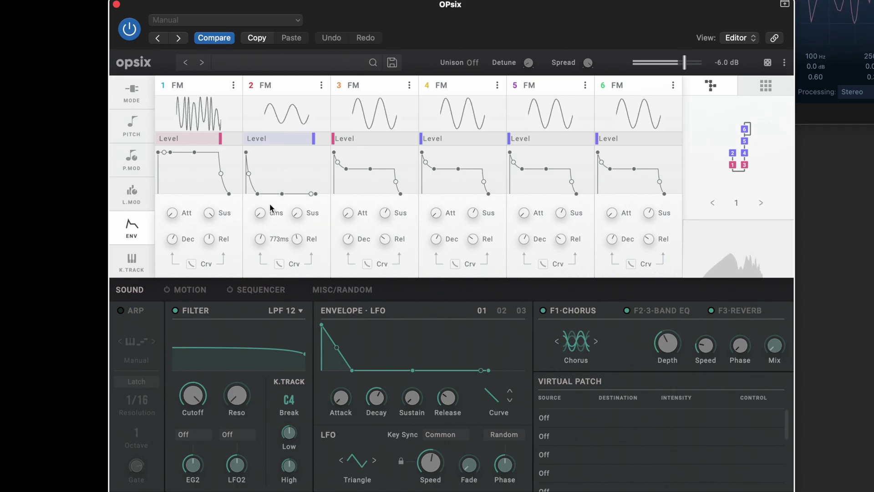
pyautogui.click(130, 93)
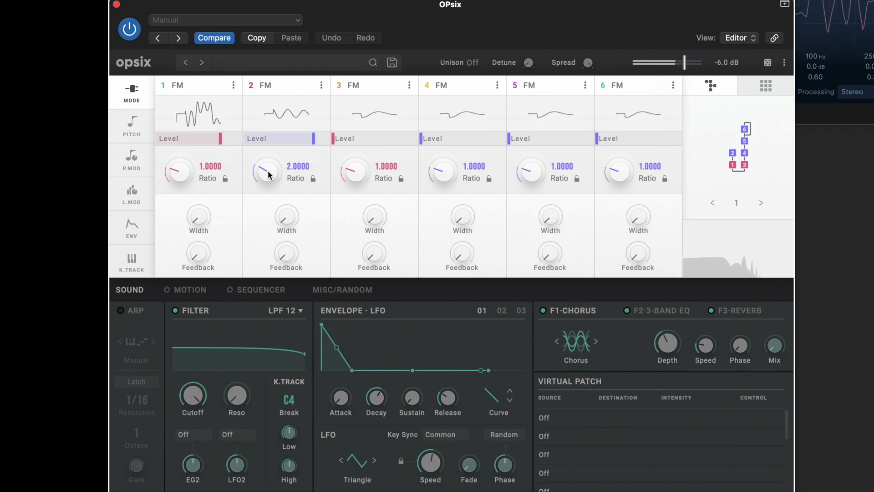
pyautogui.moveTo(268, 174); pyautogui.dragTo(268, 172)
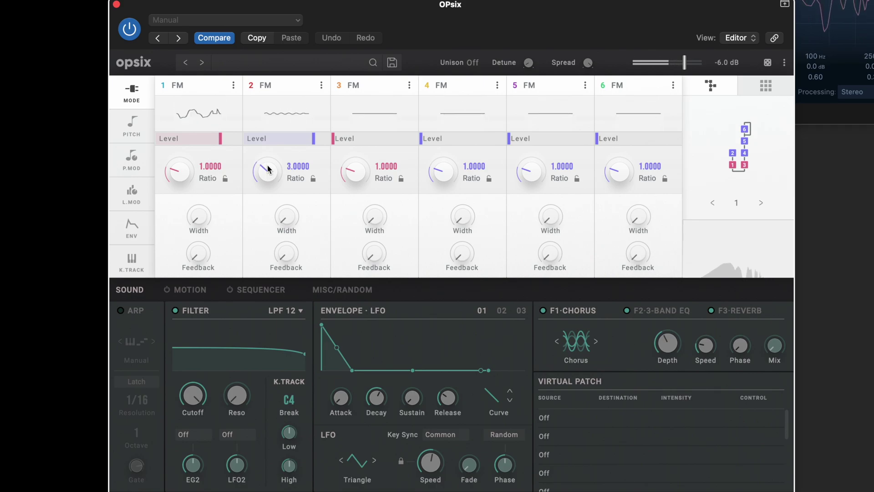
pyautogui.moveTo(271, 168); pyautogui.dragTo(272, 165)
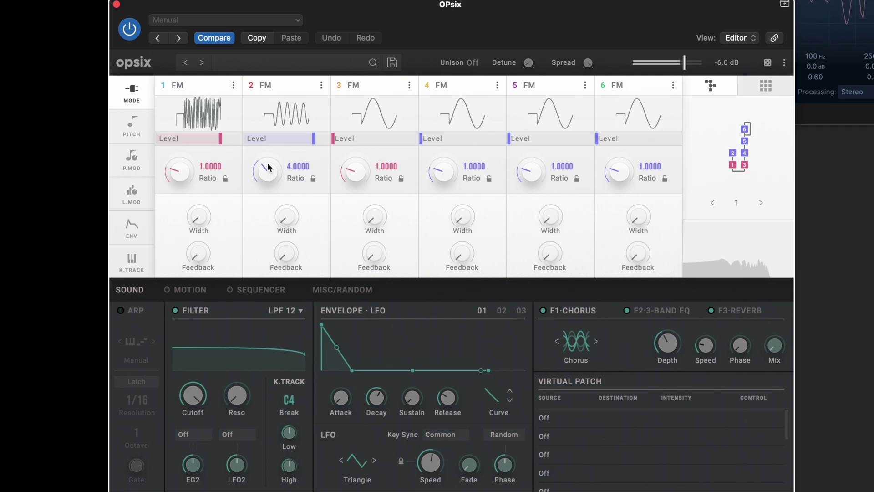
pyautogui.moveTo(311, 140); pyautogui.dragTo(291, 140)
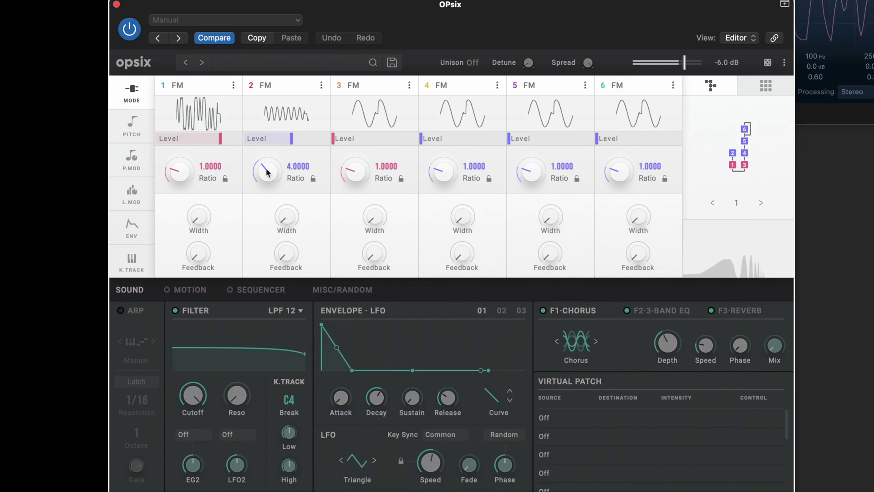
pyautogui.scroll(-1, 264, 172)
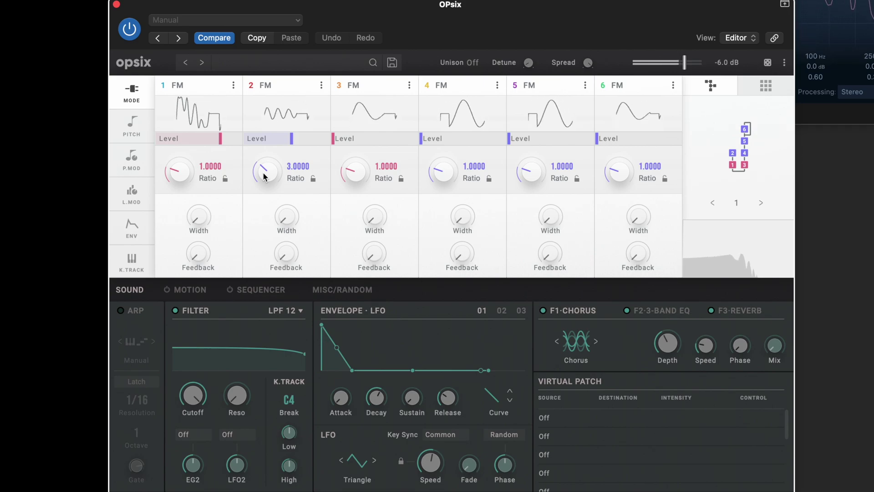
# On the envelope page, lengthen then shorten operator 2's attack and turn its level to 0%.
pyautogui.click(131, 226)
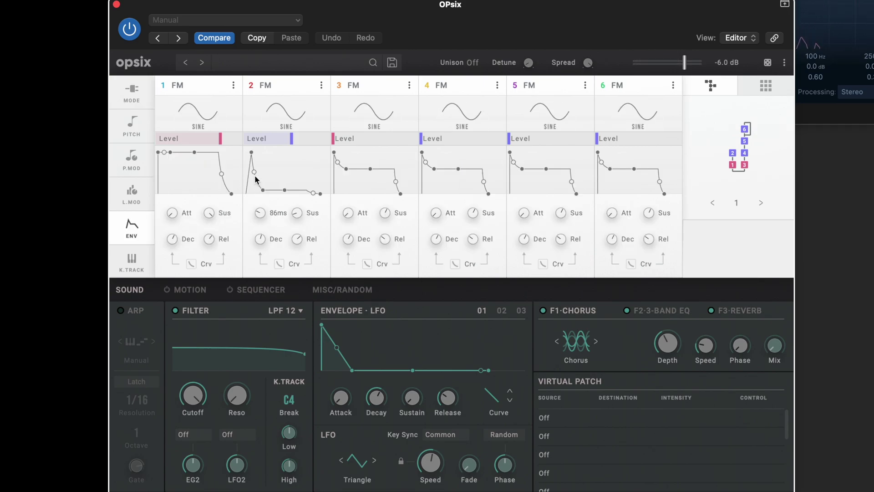
pyautogui.moveTo(255, 177); pyautogui.dragTo(261, 178)
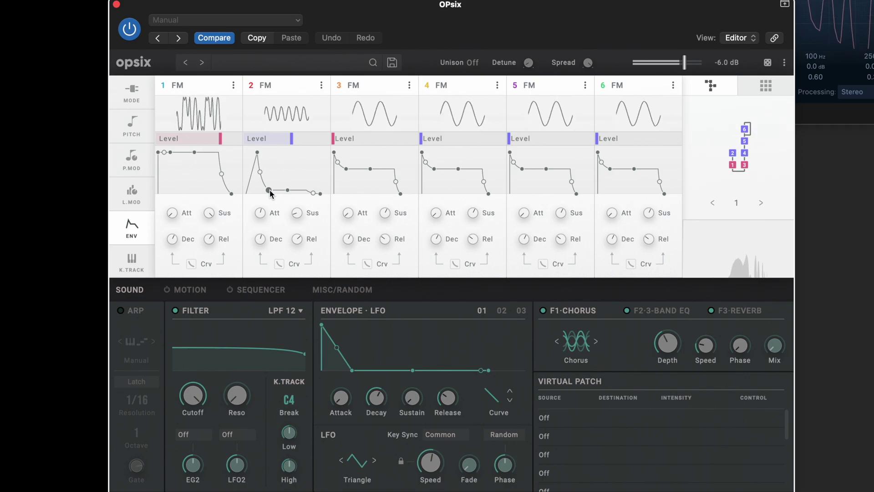
pyautogui.moveTo(265, 211)
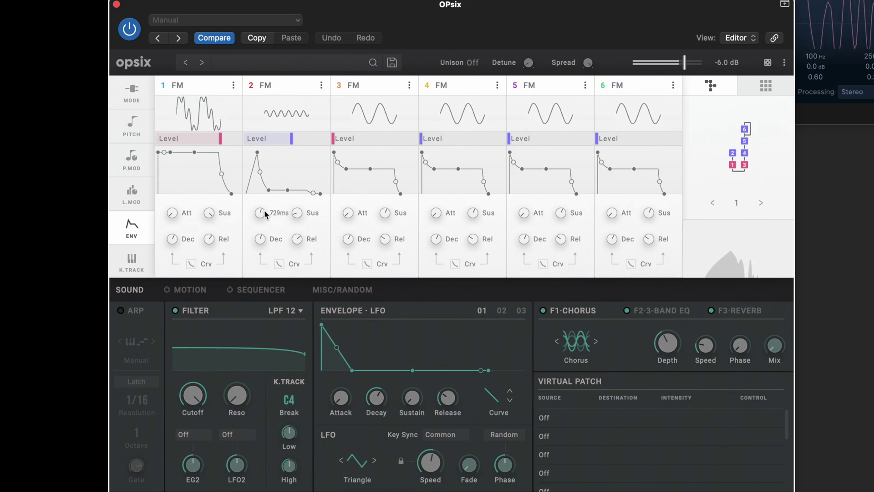
pyautogui.moveTo(264, 211); pyautogui.dragTo(259, 221)
pyautogui.moveTo(209, 238)
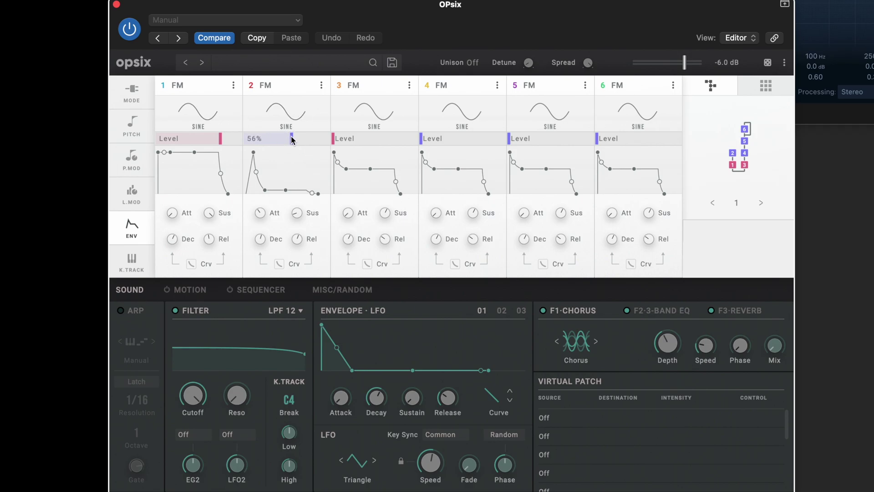
pyautogui.moveTo(291, 140); pyautogui.dragTo(221, 140)
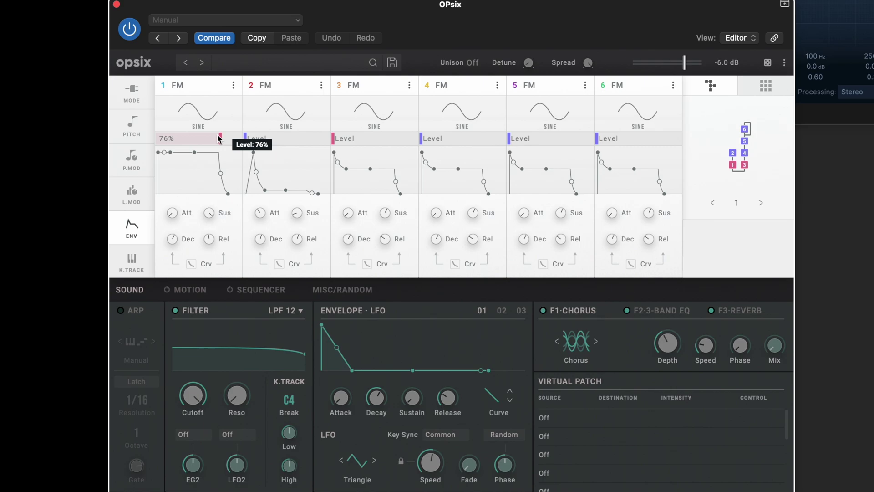
# Audition operator 1 on Sine 12bit, Sine 8bit, Triangle, Saw, Saw HD, Square, Additive Tri3, 12345 and 1+2.
pyautogui.click(211, 114)
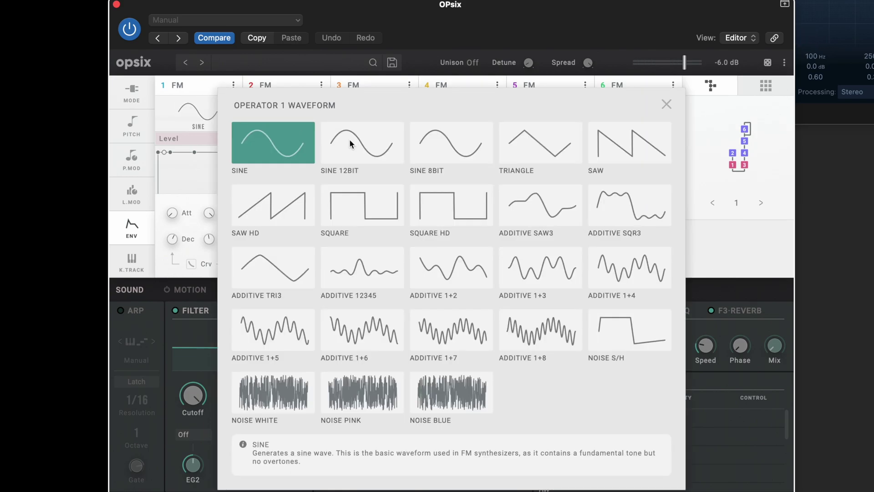
pyautogui.click(370, 148)
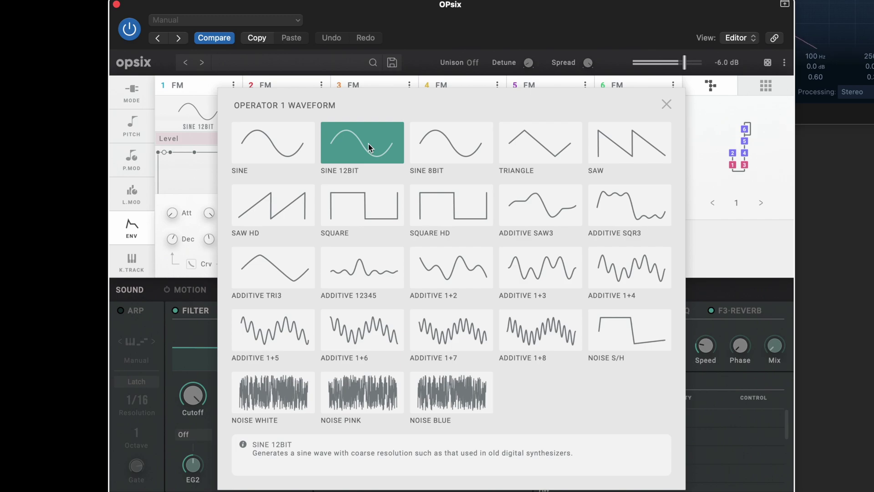
pyautogui.click(436, 148)
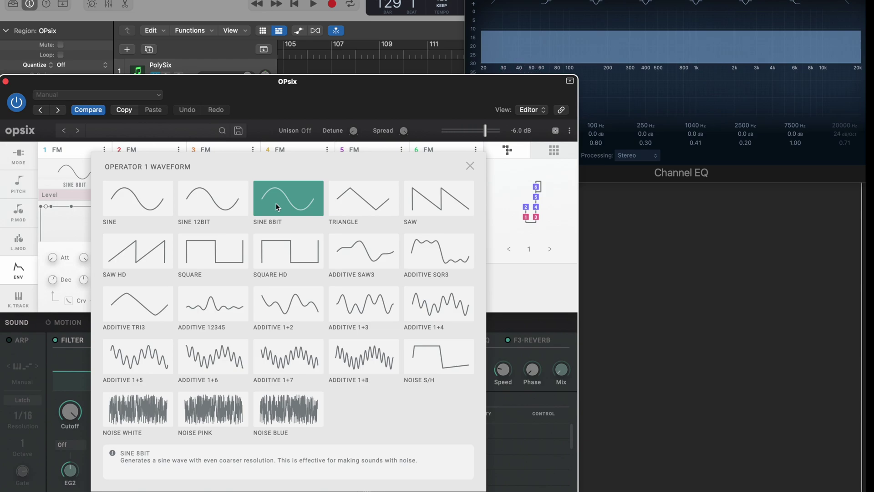
pyautogui.click(339, 200)
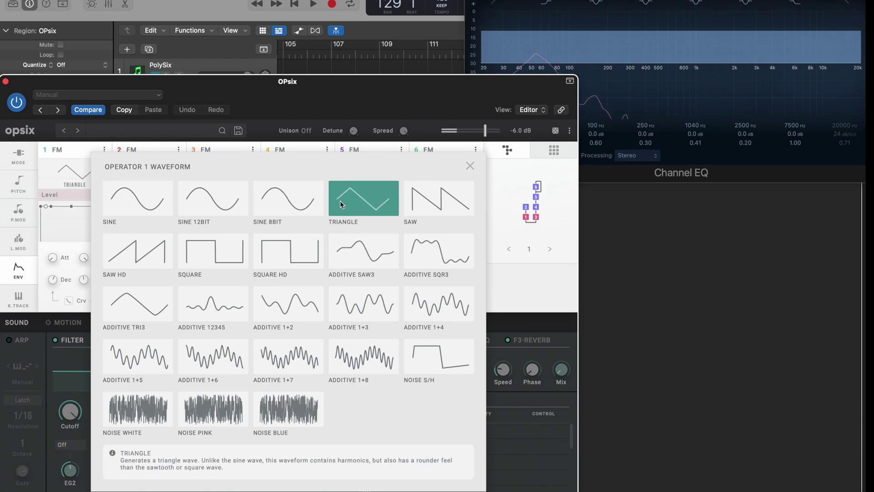
pyautogui.click(422, 207)
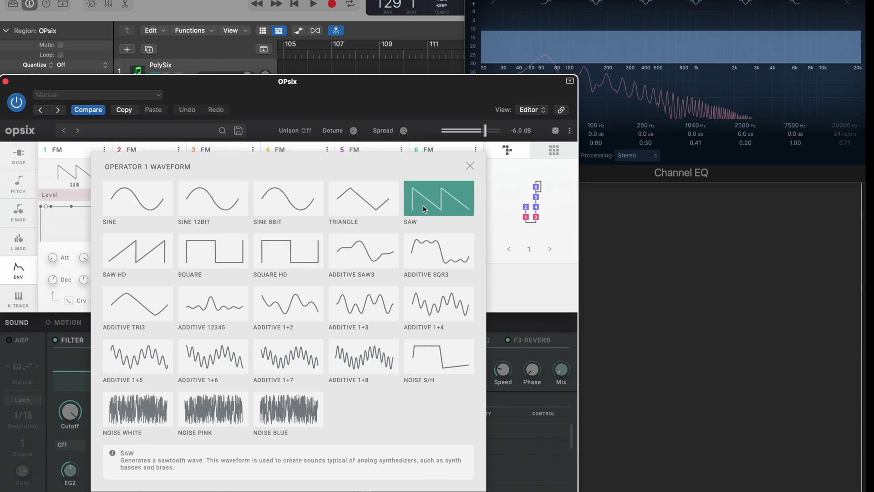
pyautogui.click(152, 258)
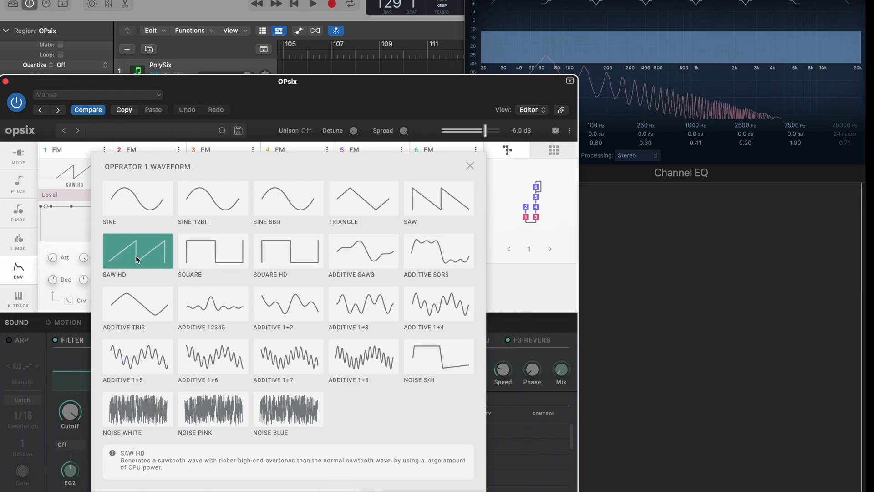
pyautogui.click(195, 255)
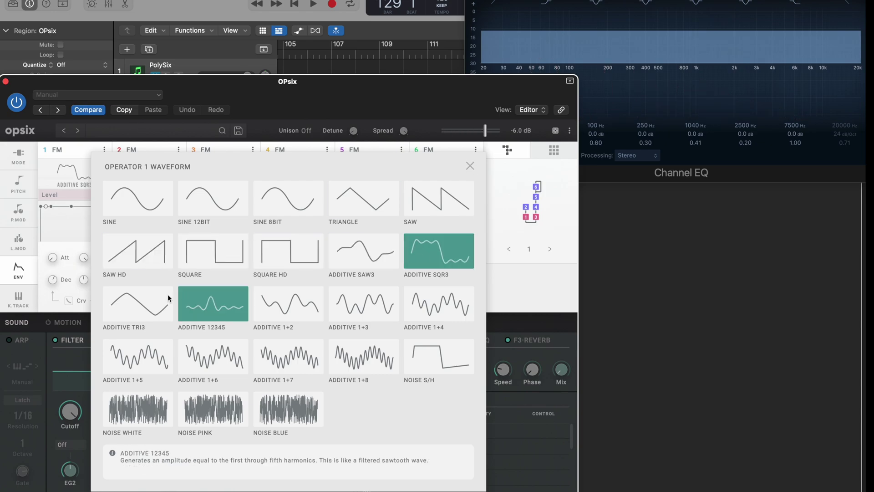
pyautogui.click(167, 295)
pyautogui.click(200, 310)
pyautogui.click(286, 309)
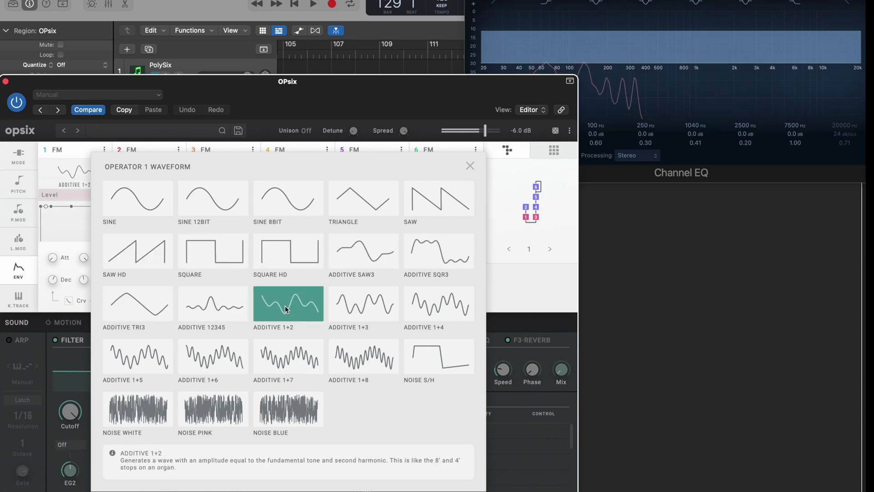
# Audition operator 1 on Additive 1+3 through 1+8 and Additive SQR3 waveforms.
pyautogui.click(362, 305)
pyautogui.click(436, 304)
pyautogui.click(211, 357)
pyautogui.click(165, 354)
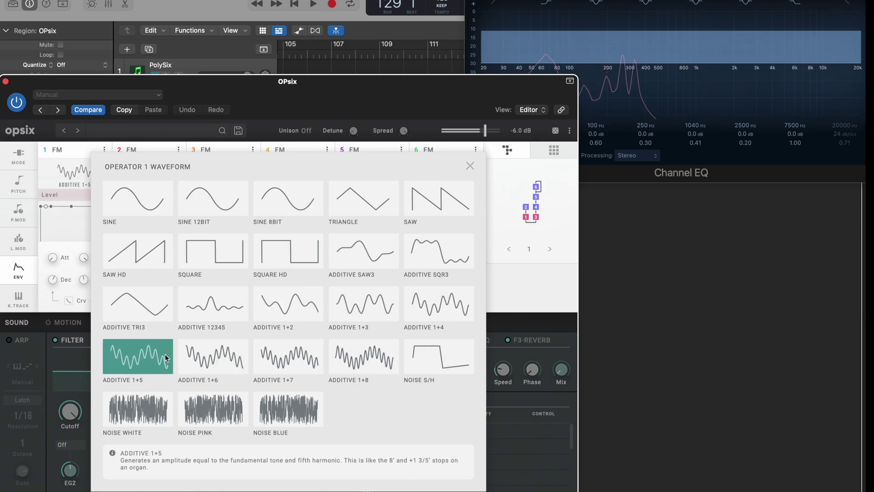
pyautogui.click(211, 358)
pyautogui.click(274, 357)
pyautogui.click(342, 356)
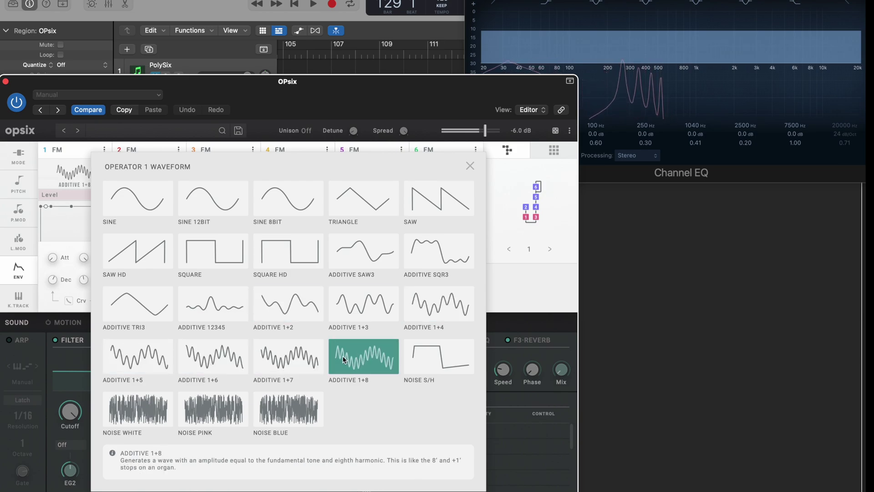
pyautogui.click(351, 306)
pyautogui.click(427, 313)
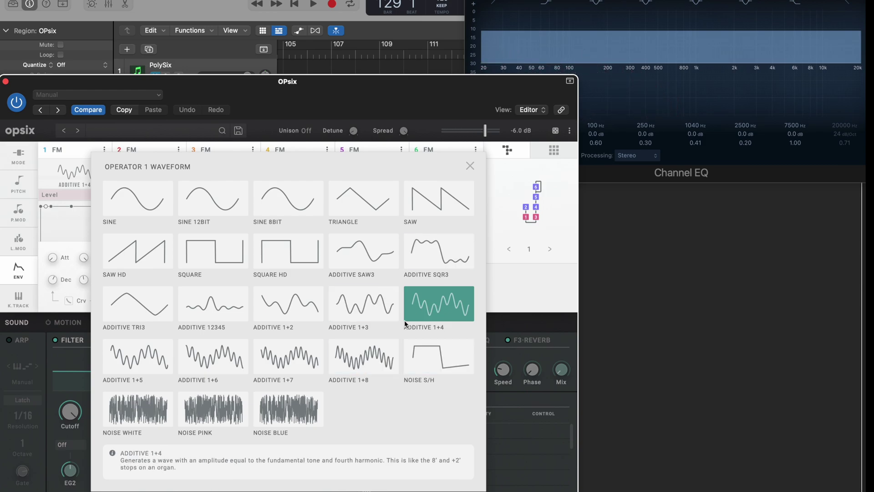
pyautogui.click(434, 251)
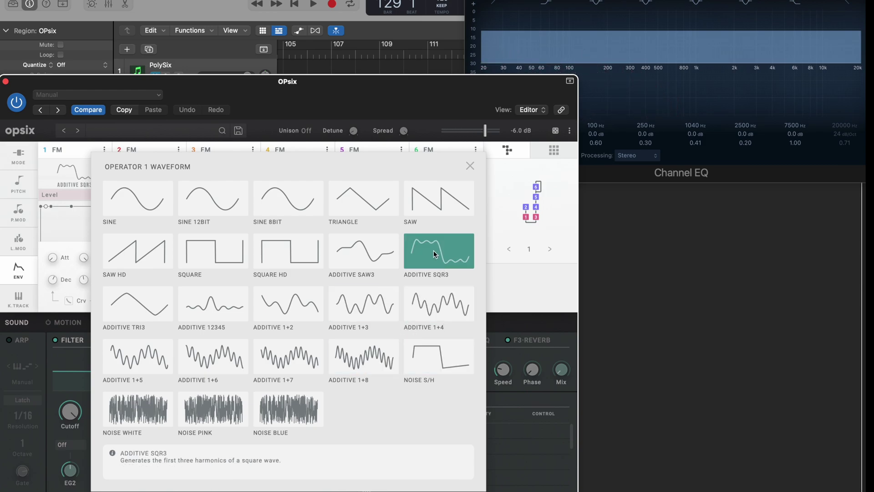
pyautogui.click(471, 163)
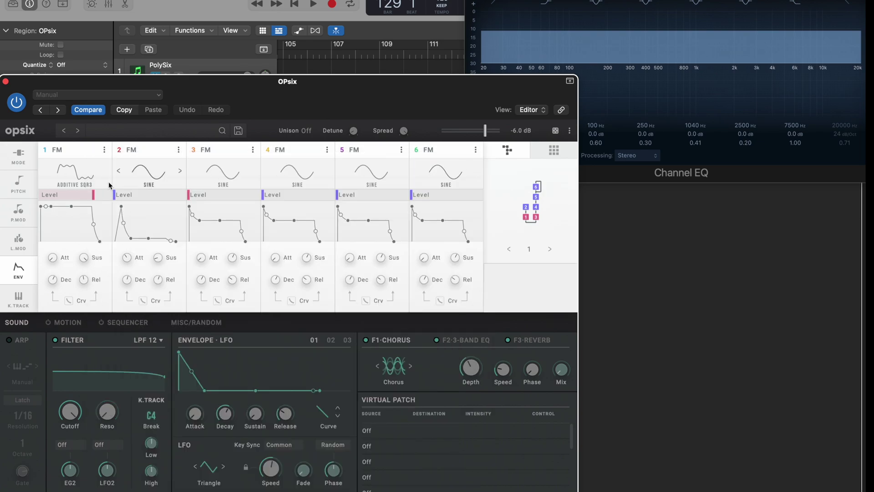
# Set operator 1 back to the Sine waveform.
pyautogui.click(108, 182)
pyautogui.click(119, 193)
pyautogui.click(74, 164)
# Give operator 2 the Additive 1+7 waveform.
pyautogui.click(147, 171)
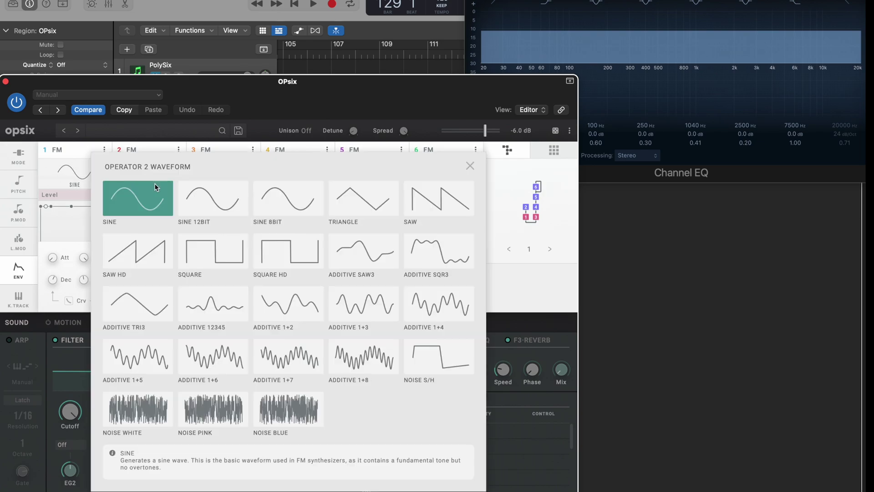
pyautogui.click(303, 352)
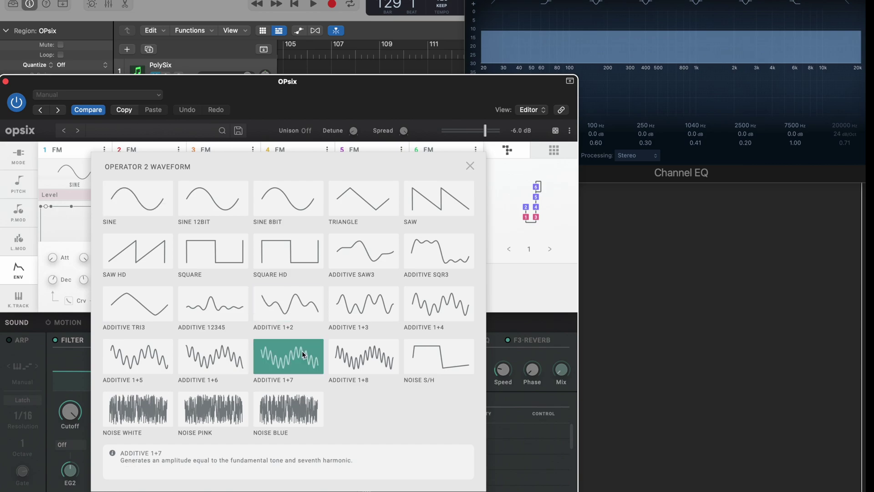
pyautogui.press('Escape')
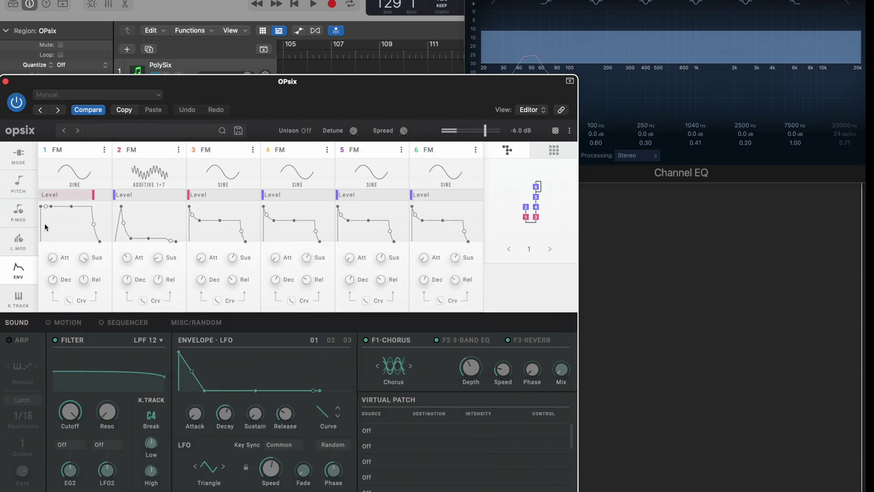
# Raise operator 2's level to about 39%, reset its ratio, then set it to 3.
pyautogui.moveTo(137, 194)
pyautogui.mouseDown()
pyautogui.moveTo(108, 197)
pyautogui.moveTo(142, 199)
pyautogui.mouseUp()
pyautogui.moveTo(142, 199)
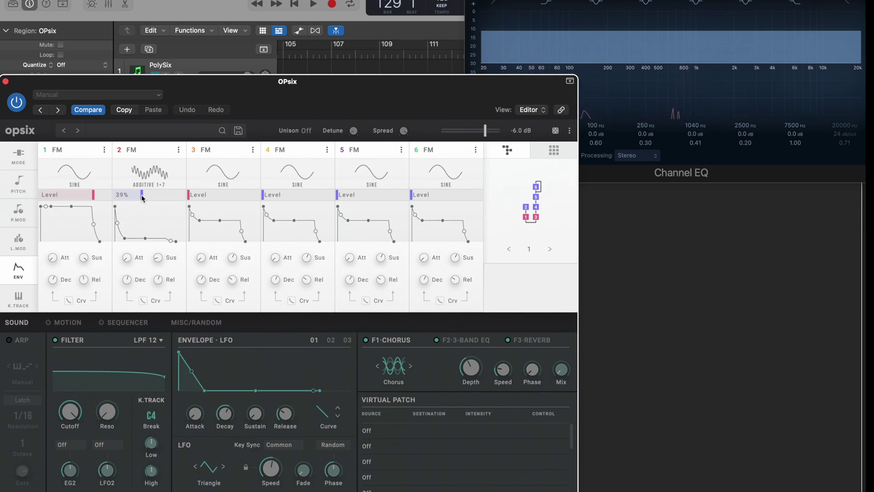
pyautogui.press('Up')
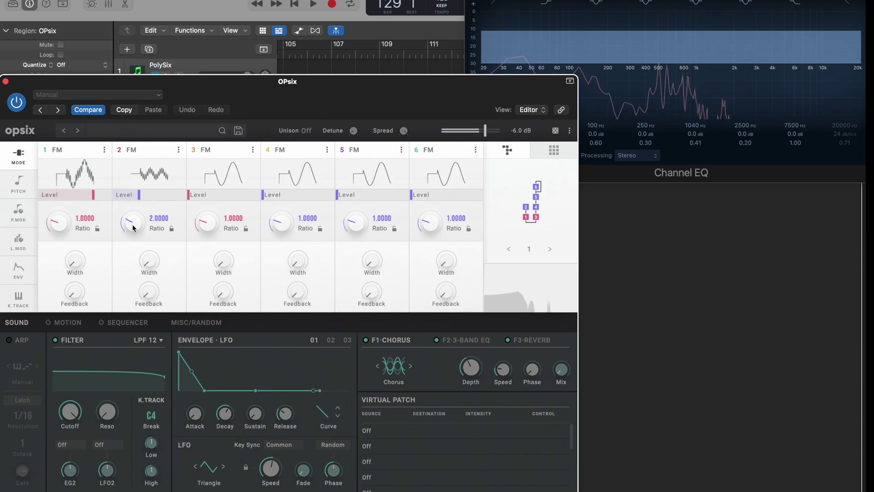
pyautogui.doubleClick(132, 228)
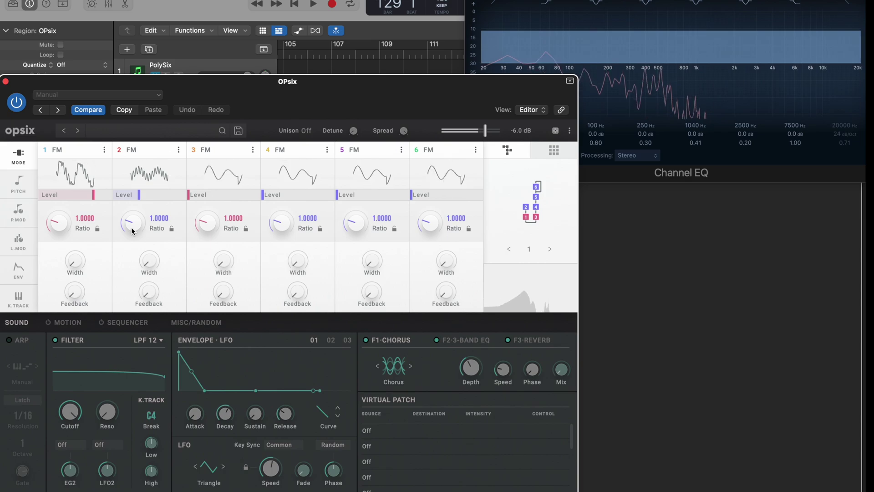
pyautogui.moveTo(134, 223); pyautogui.dragTo(131, 215)
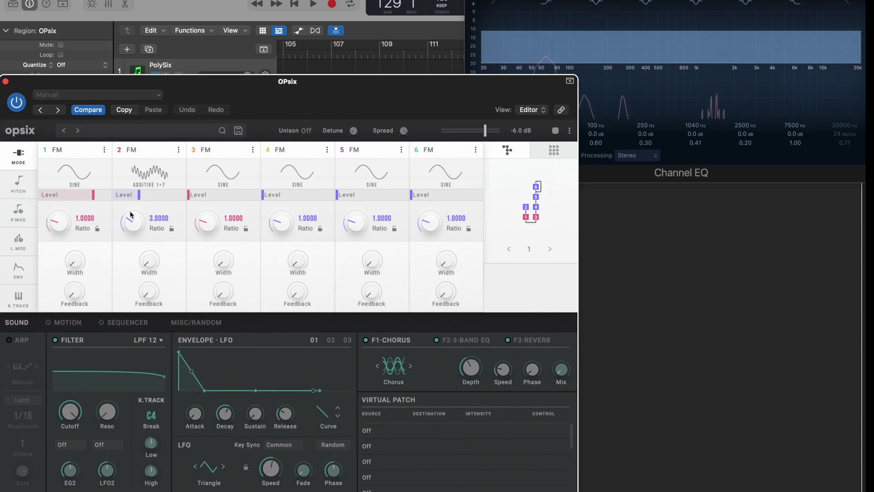
pyautogui.click(27, 276)
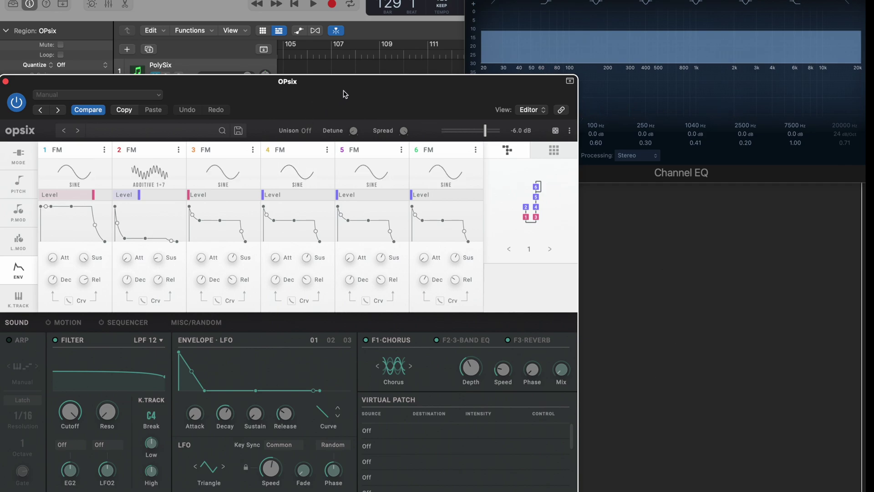
# Switch operator 2's waveform from Additive 1+7 to Saw.
pyautogui.click(150, 172)
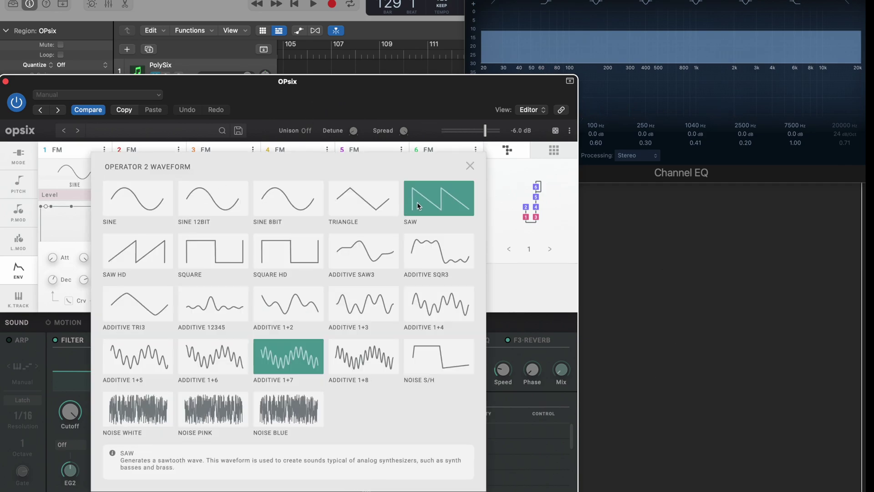
pyautogui.click(435, 205)
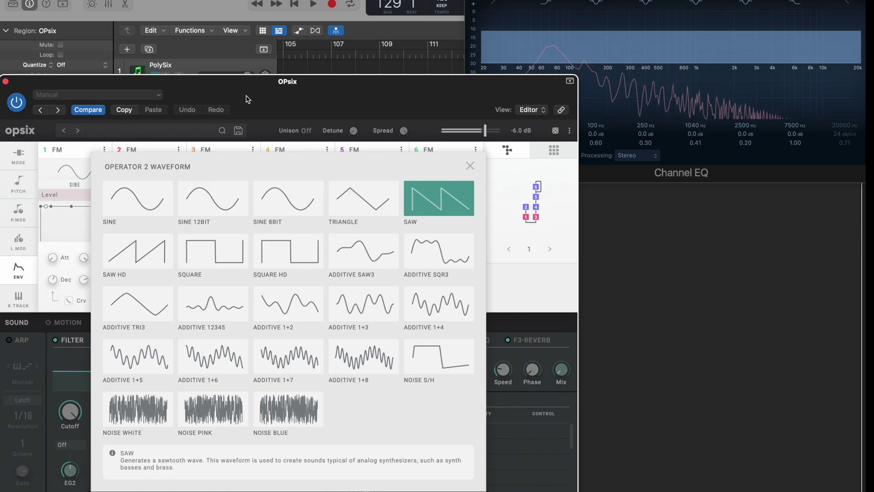
pyautogui.click(470, 165)
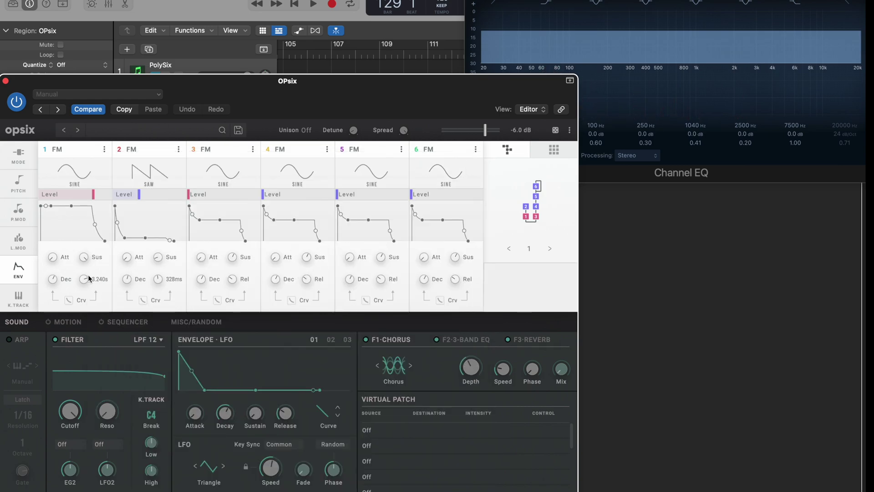
# After checking the ratios, shorten operator 2's envelope decay to 230 ms.
pyautogui.click(18, 154)
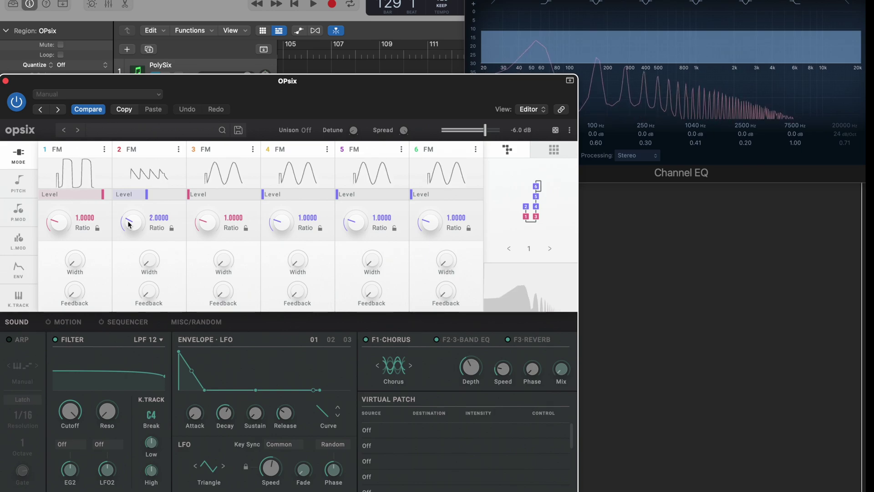
pyautogui.click(18, 268)
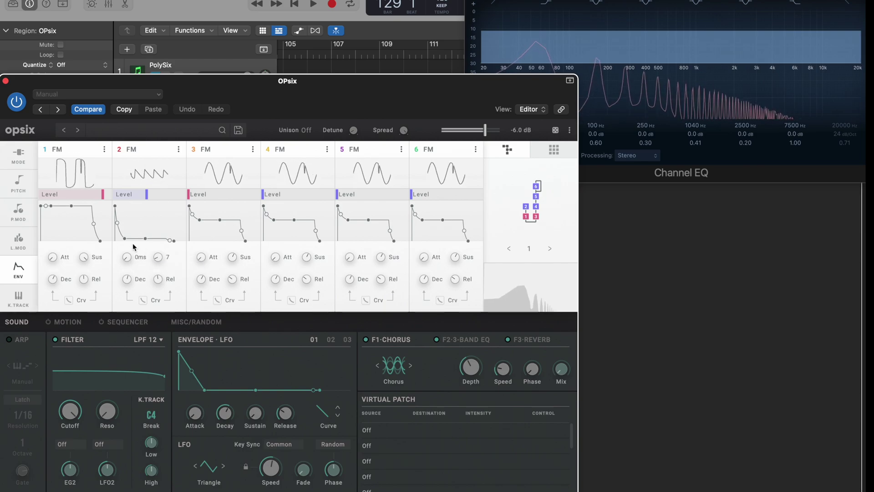
pyautogui.moveTo(122, 278); pyautogui.dragTo(127, 289)
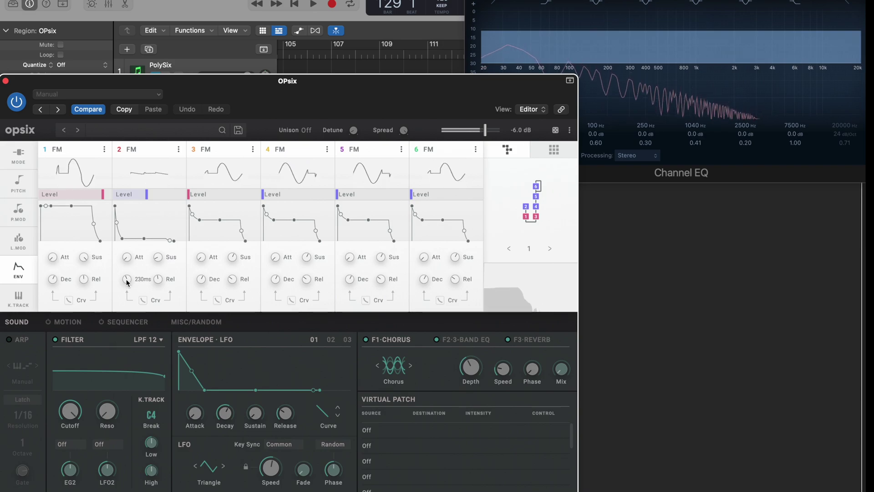
pyautogui.moveTo(127, 282)
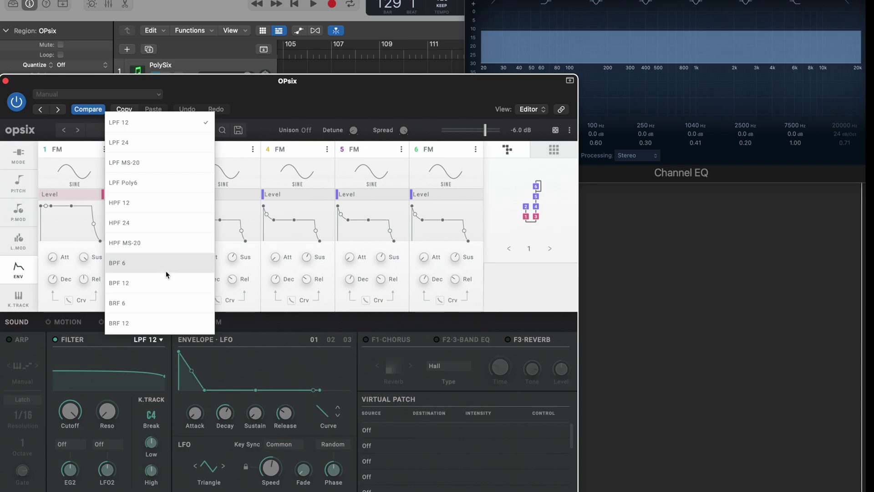
# Set the filter to HPF MS-20 with cutoff near 133 Hz and resonance around 64%.
pyautogui.click(169, 245)
pyautogui.moveTo(71, 411); pyautogui.dragTo(70, 482)
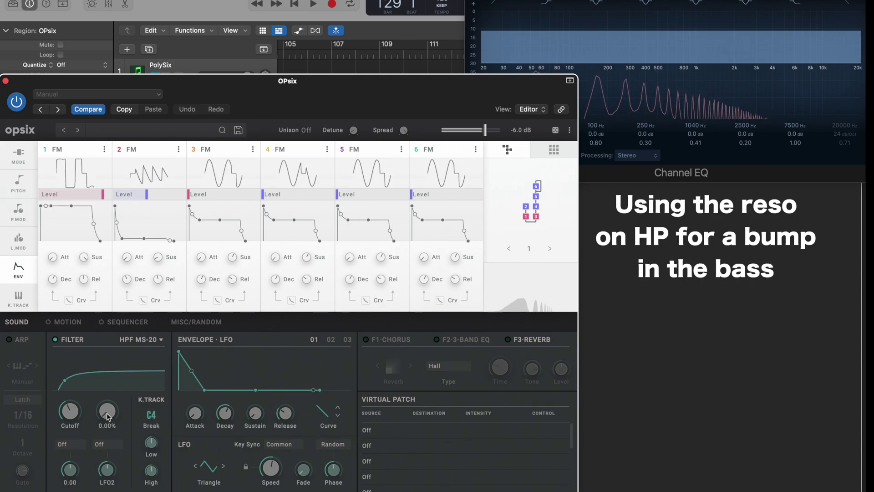
pyautogui.moveTo(107, 412)
pyautogui.mouseDown()
pyautogui.moveTo(98, 364)
pyautogui.moveTo(105, 401)
pyautogui.moveTo(67, 419)
pyautogui.moveTo(96, 402)
pyautogui.mouseUp()
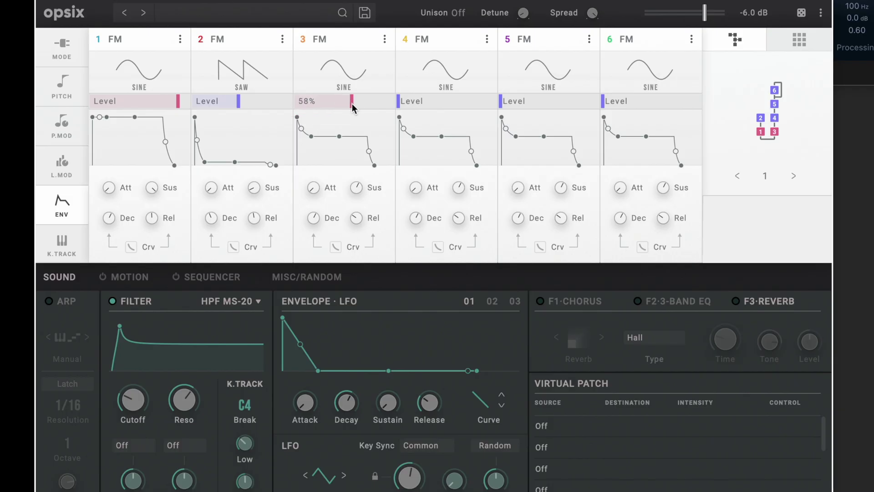
# Raise operator 3's level, give it the Square HD waveform, and show the ratio page.
pyautogui.moveTo(351, 103); pyautogui.dragTo(363, 120)
pyautogui.click(385, 39)
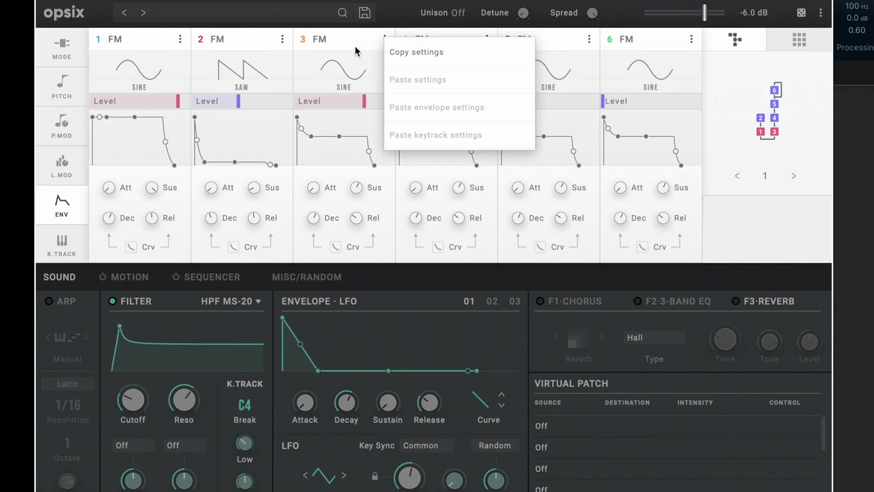
pyautogui.click(339, 66)
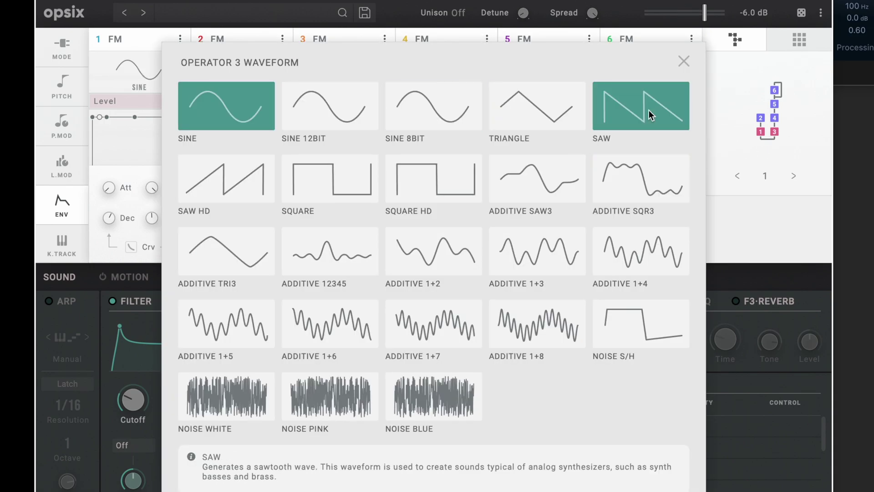
pyautogui.click(445, 180)
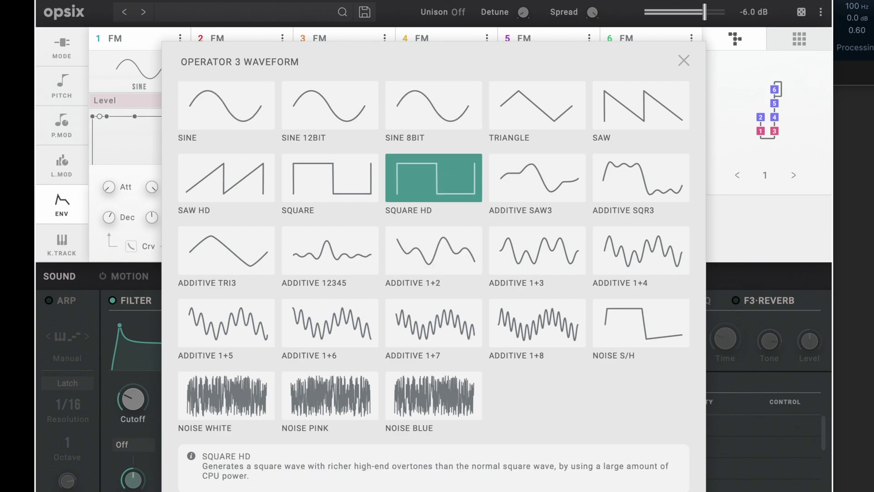
pyautogui.click(683, 59)
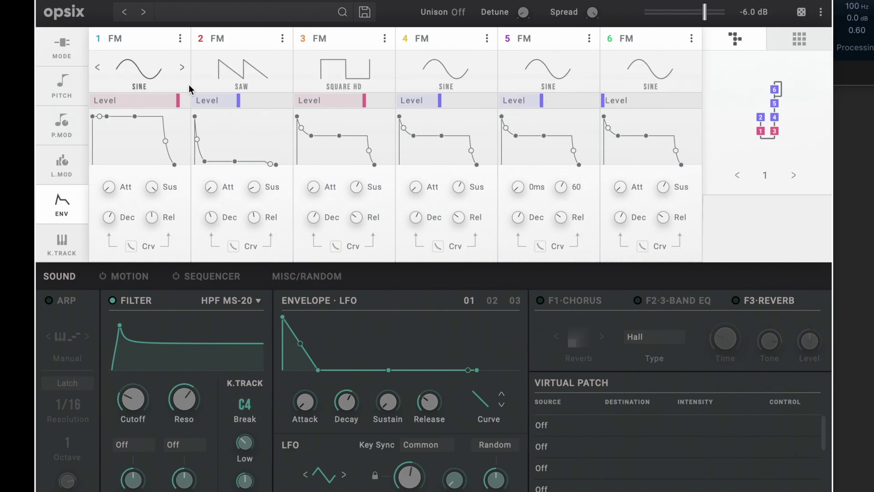
pyautogui.click(62, 48)
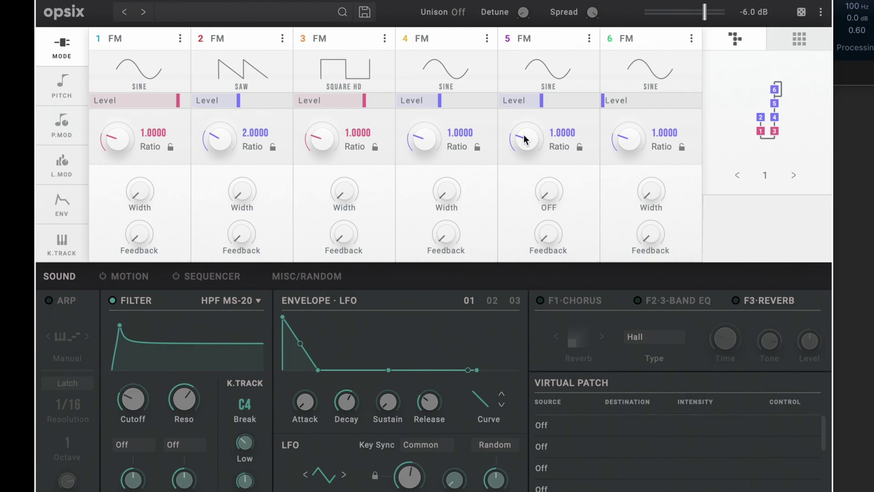
# Lower operator 4's level to 24% by dragging its Level bar.
pyautogui.rightClick(430, 103)
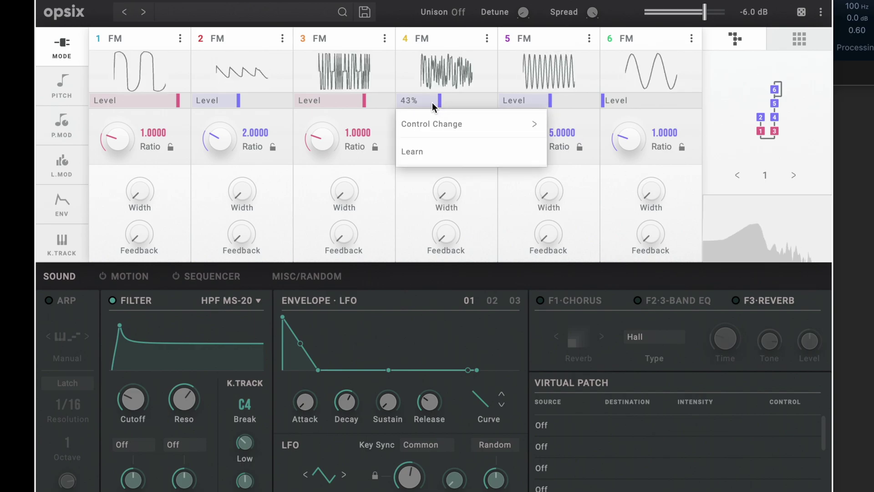
pyautogui.click(439, 104)
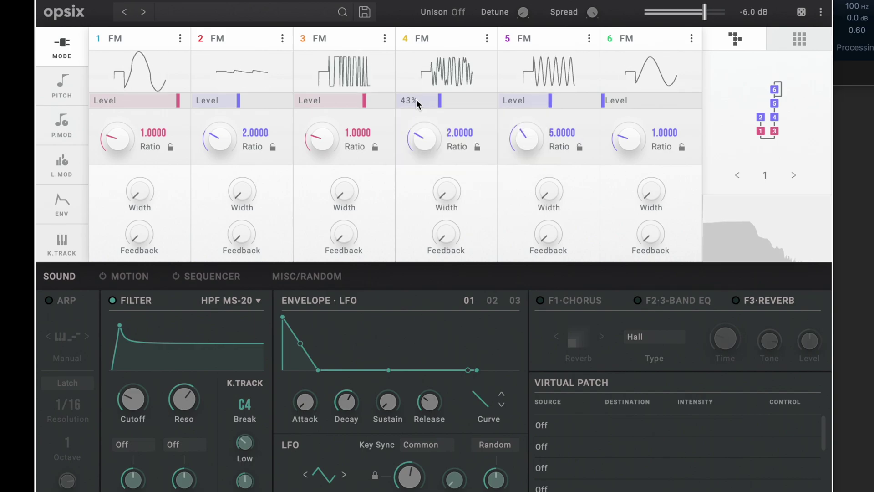
pyautogui.moveTo(440, 104)
pyautogui.mouseDown()
pyautogui.moveTo(422, 106)
pyautogui.moveTo(455, 114)
pyautogui.moveTo(461, 128)
pyautogui.mouseUp()
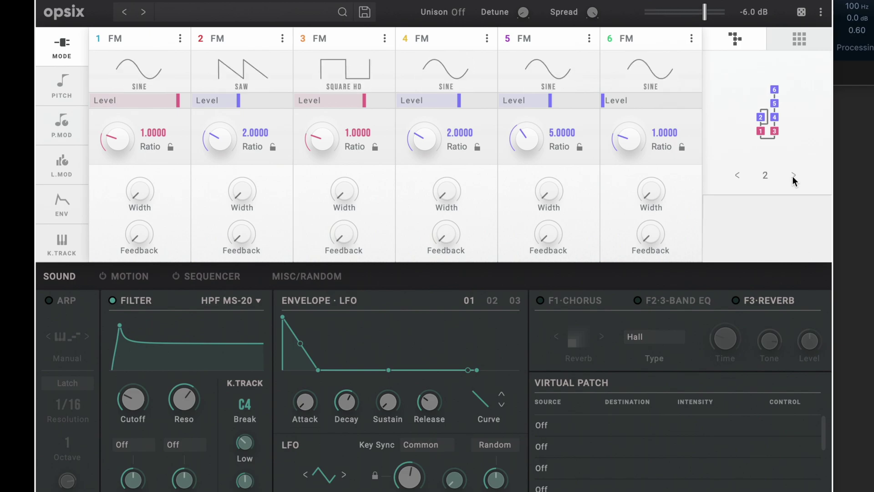
# Step through the algorithms one at a time from 2 up to algorithm 34.
pyautogui.click(792, 173)
pyautogui.click(792, 173)
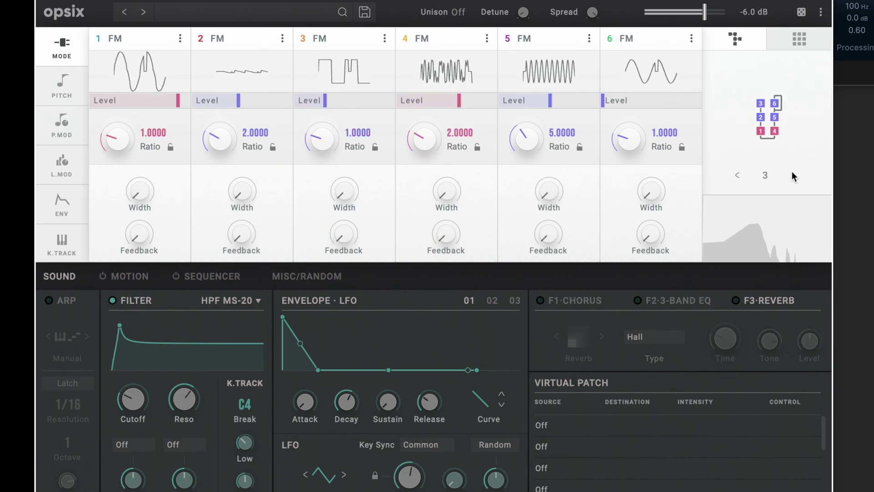
pyautogui.click(792, 173)
pyautogui.click(792, 173)
pyautogui.click(792, 173)
pyautogui.click(792, 173)
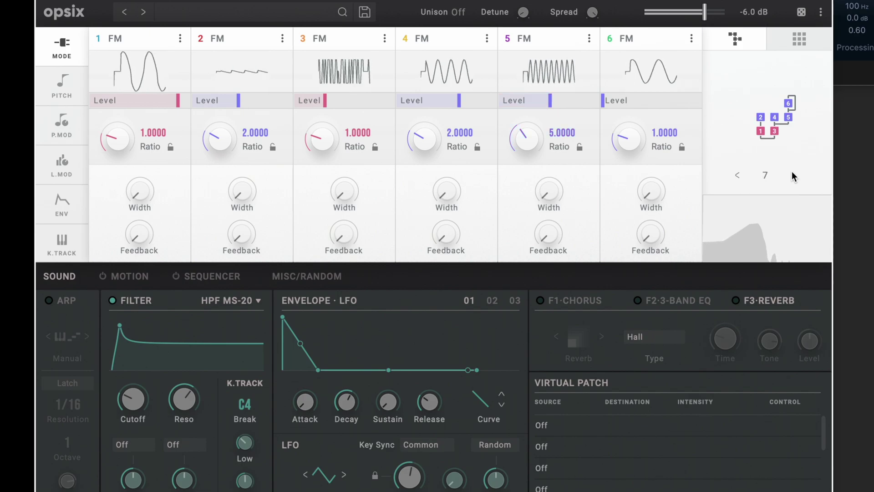
pyautogui.click(792, 173)
pyautogui.click(792, 175)
pyautogui.click(792, 175)
pyautogui.click(792, 175)
pyautogui.click(792, 176)
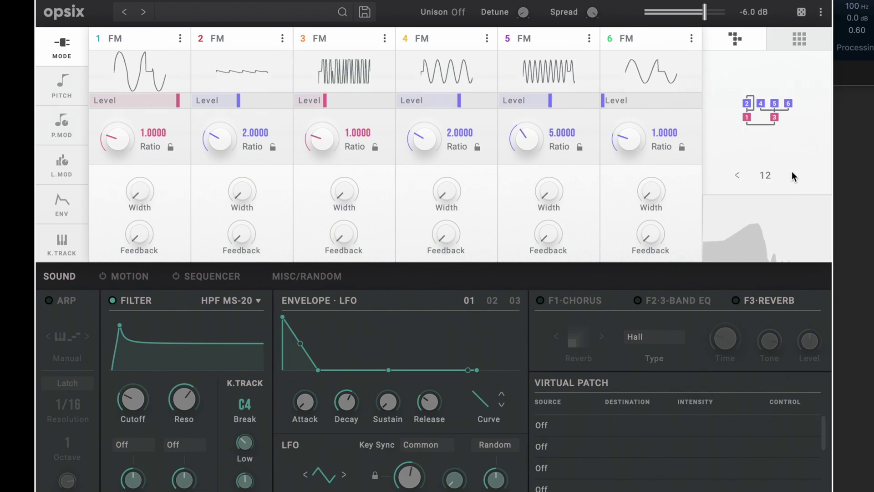
pyautogui.click(792, 175)
pyautogui.click(792, 175)
pyautogui.click(792, 176)
pyautogui.click(792, 175)
pyautogui.click(792, 175)
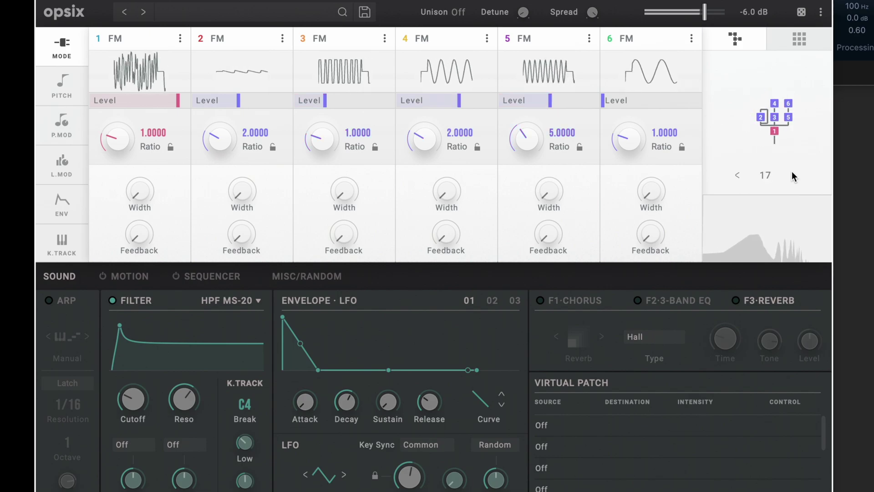
pyautogui.click(792, 175)
pyautogui.click(792, 175)
pyautogui.click(792, 175)
pyautogui.click(792, 176)
pyautogui.click(792, 175)
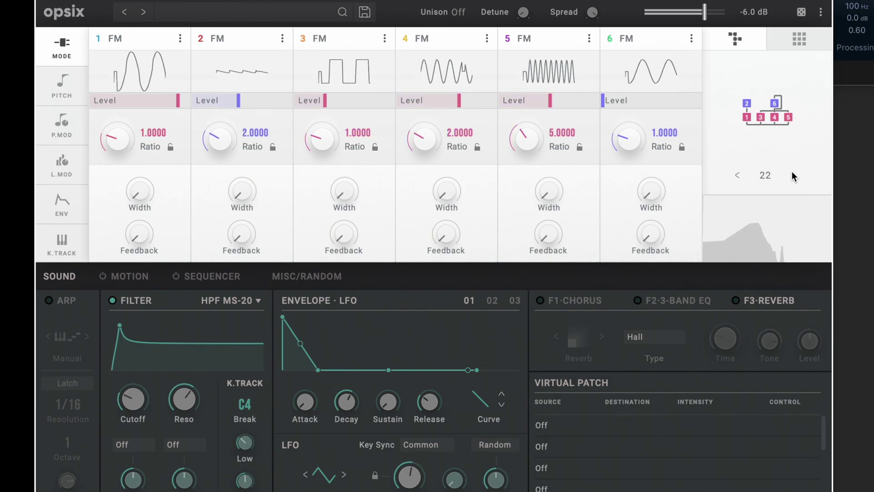
pyautogui.click(792, 175)
pyautogui.click(792, 175)
pyautogui.click(792, 176)
pyautogui.click(792, 175)
pyautogui.click(792, 175)
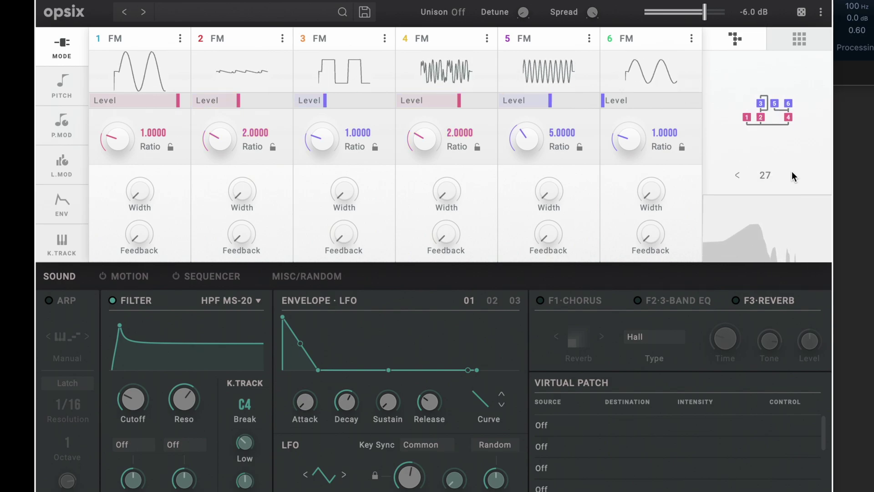
pyautogui.click(792, 175)
pyautogui.click(792, 175)
pyautogui.click(792, 175)
pyautogui.click(792, 175)
pyautogui.click(792, 175)
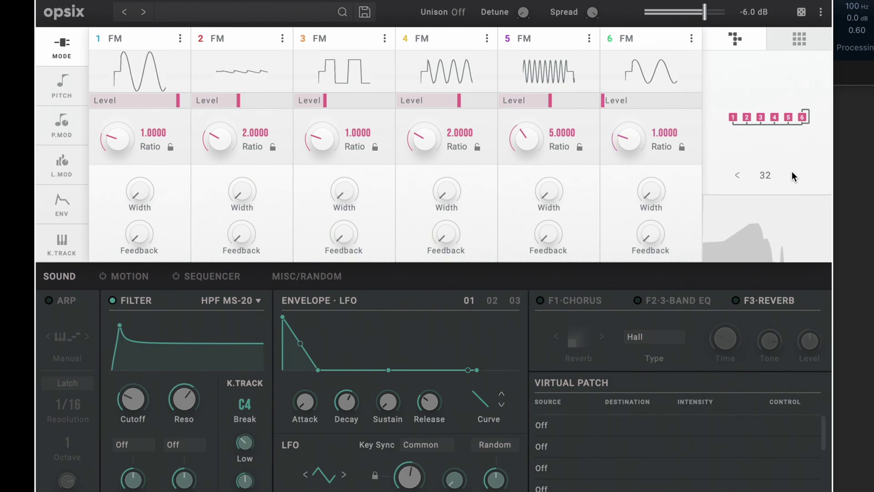
pyautogui.click(792, 175)
pyautogui.click(792, 176)
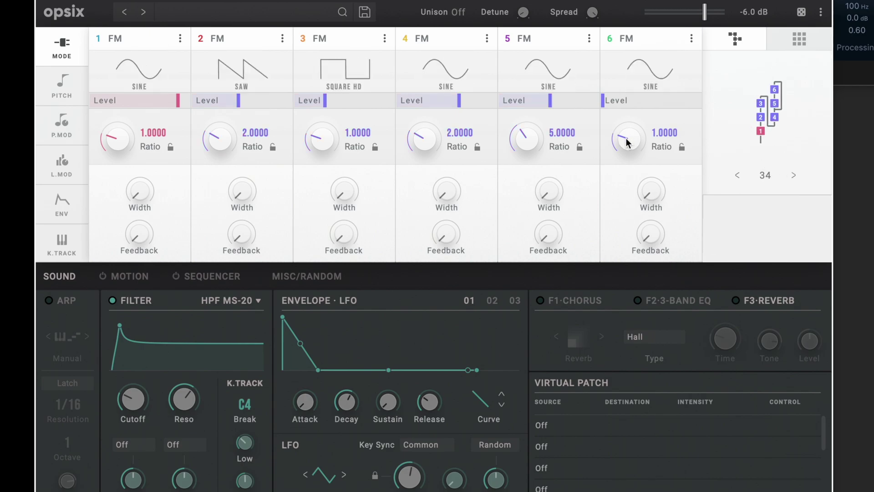
# Raise operator 6's ratio to 8.0000 and step the algorithm up to 40.
pyautogui.moveTo(625, 118); pyautogui.dragTo(624, 102)
pyautogui.click(626, 103)
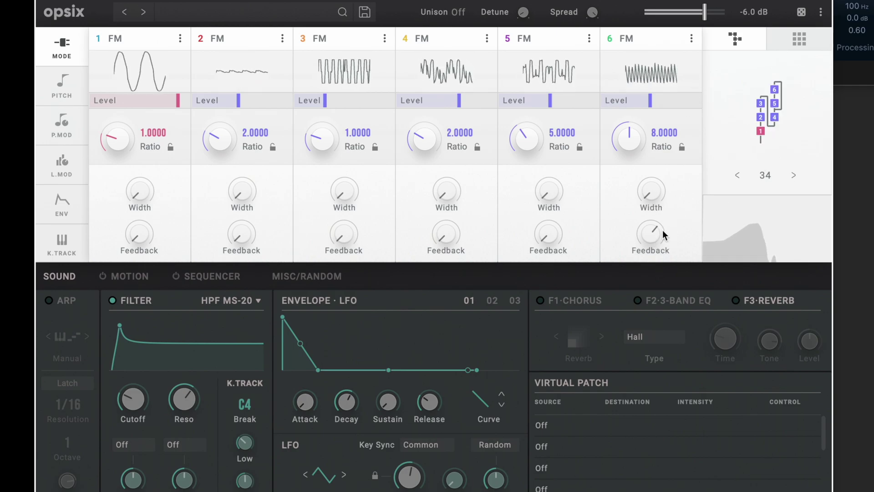
pyautogui.moveTo(651, 233)
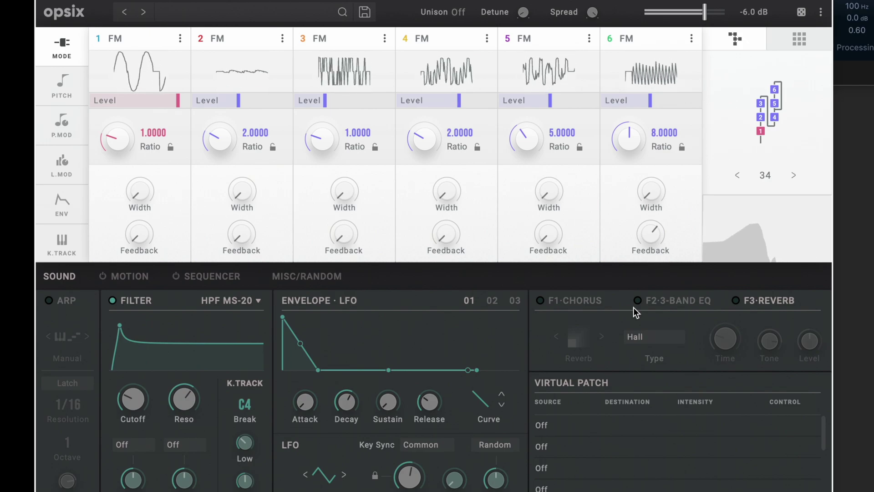
pyautogui.click(792, 176)
pyautogui.click(792, 176)
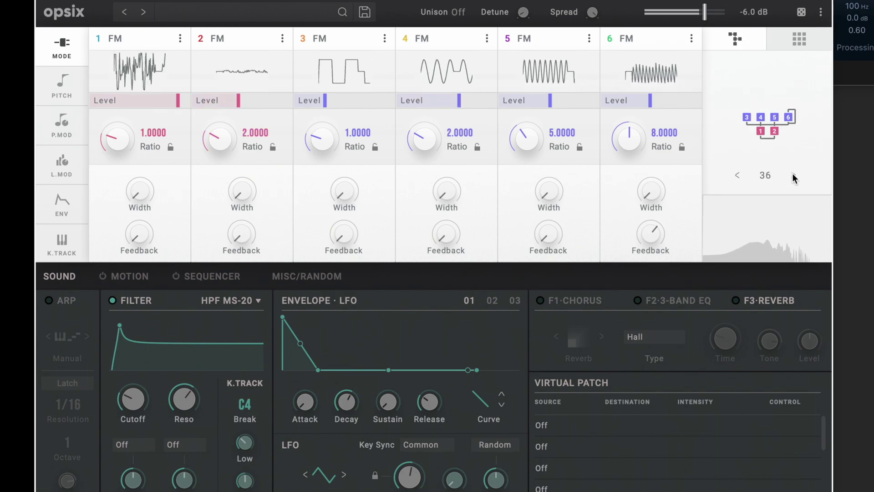
pyautogui.click(792, 176)
pyautogui.click(792, 176)
pyautogui.click(792, 176)
pyautogui.click(793, 176)
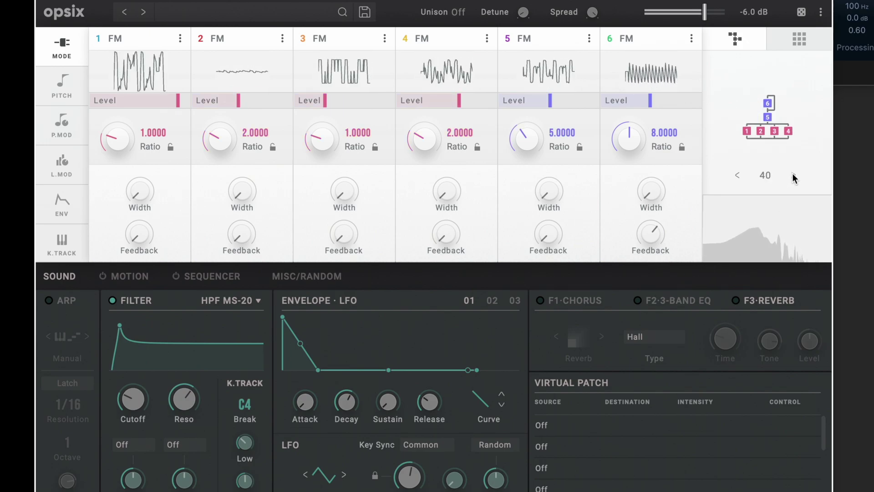
# Set operator 6's feedback to 77%.
pyautogui.moveTo(649, 230); pyautogui.dragTo(651, 281)
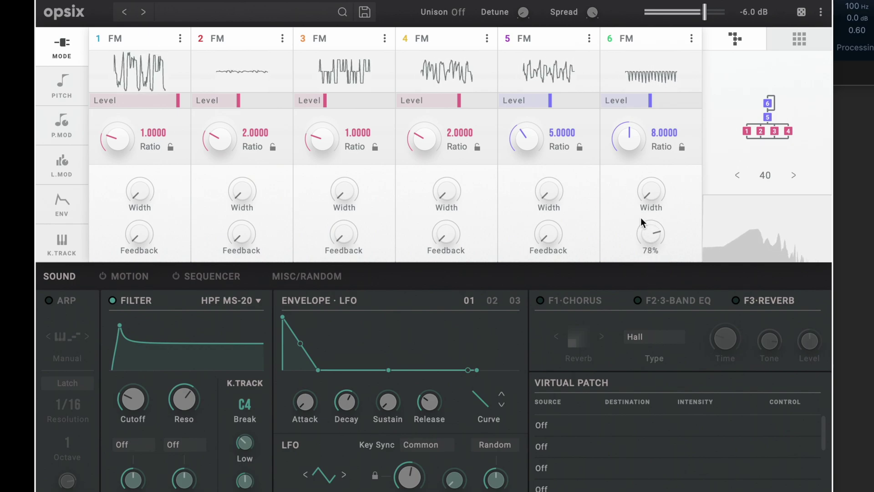
pyautogui.moveTo(644, 230); pyautogui.dragTo(649, 209)
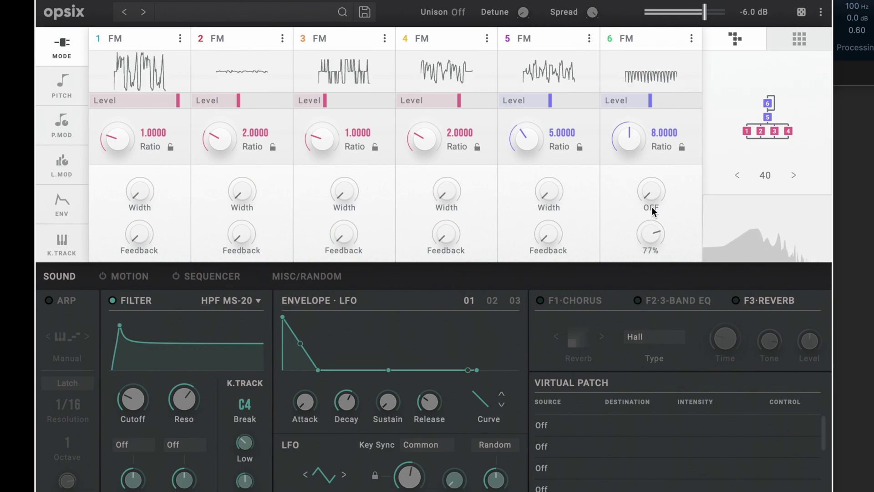